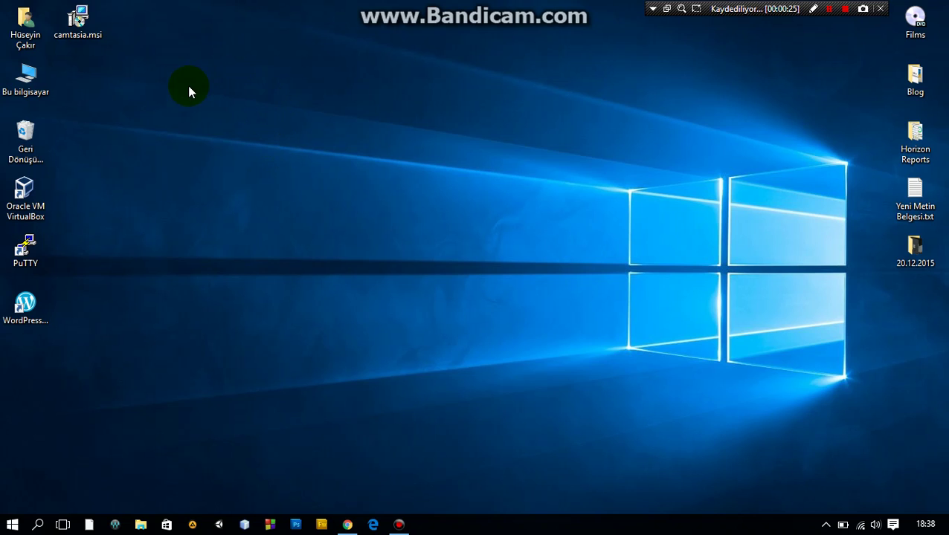
Start the camtasia.msi installer from the desktop and accept the license agreement.
double_click(89, 31)
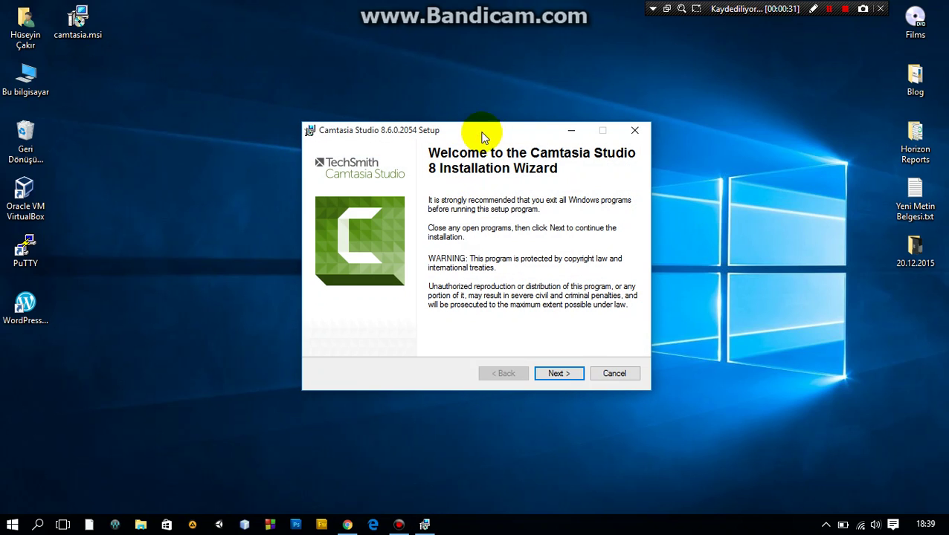
click(556, 374)
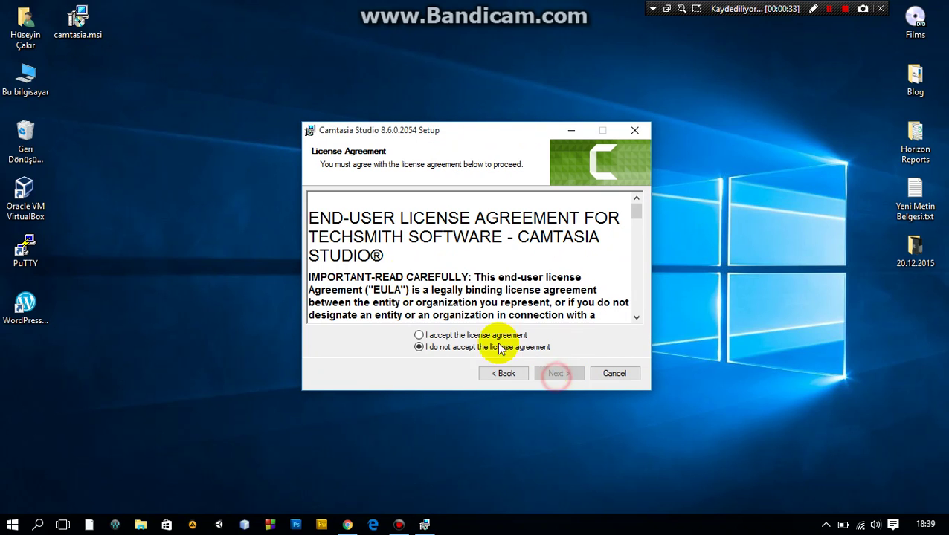
click(430, 336)
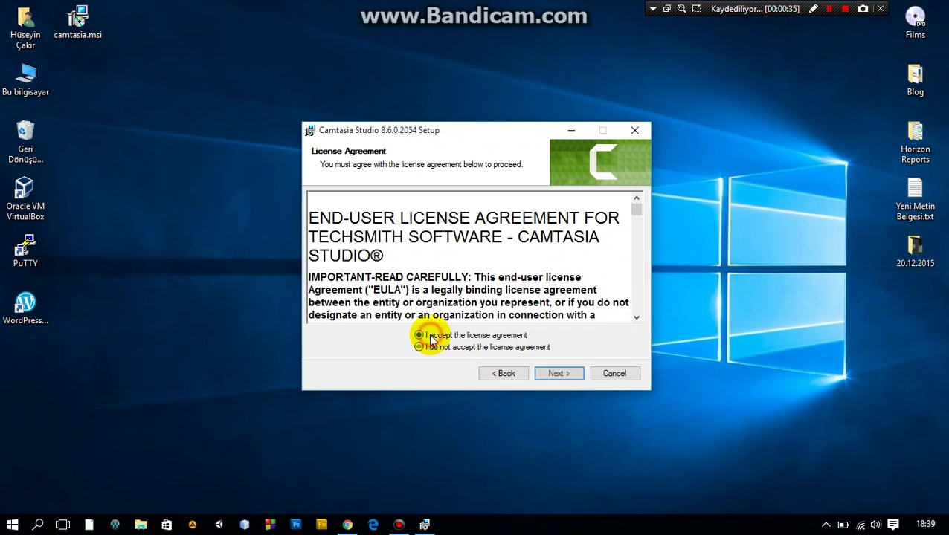
click(571, 375)
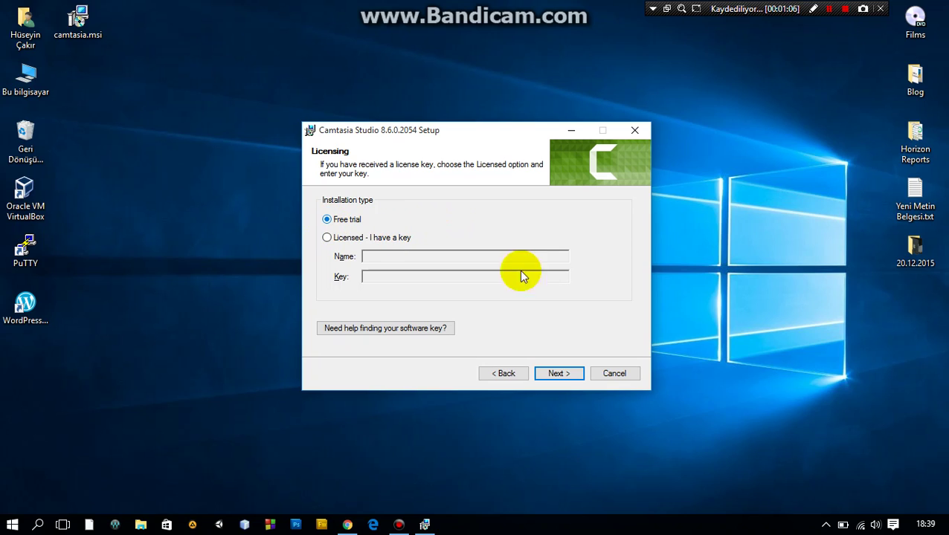
Set up the installation as a free trial in the default folder, with the Microsoft PowerPoint add-in disabled.
click(558, 374)
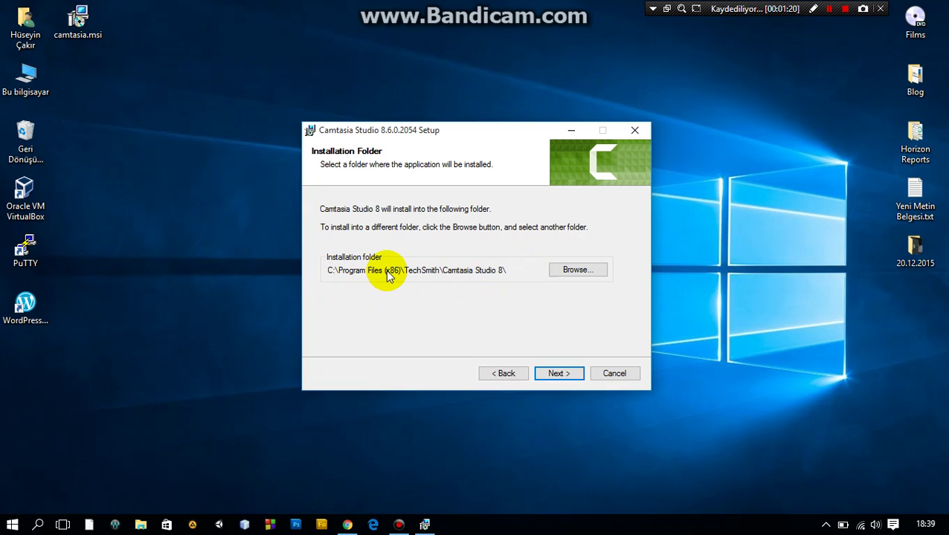
click(559, 373)
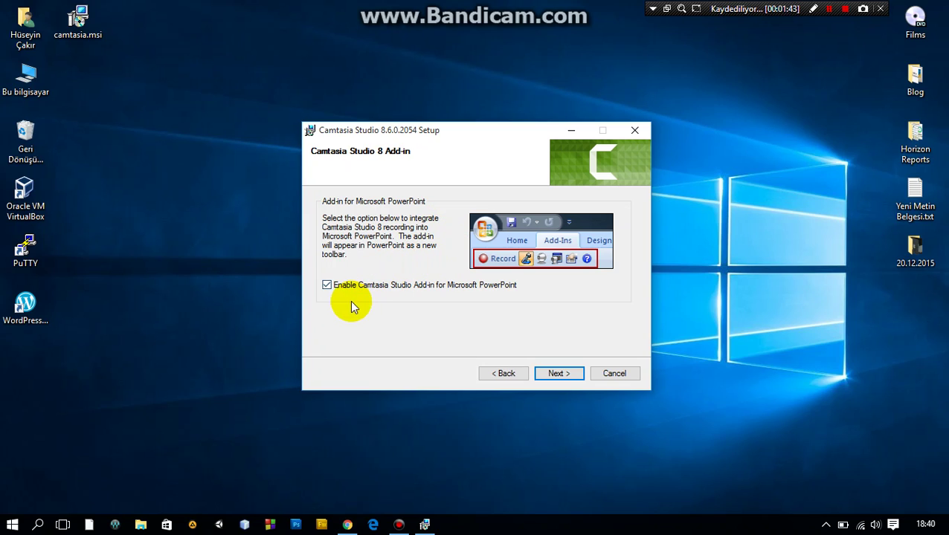
click(327, 286)
click(559, 374)
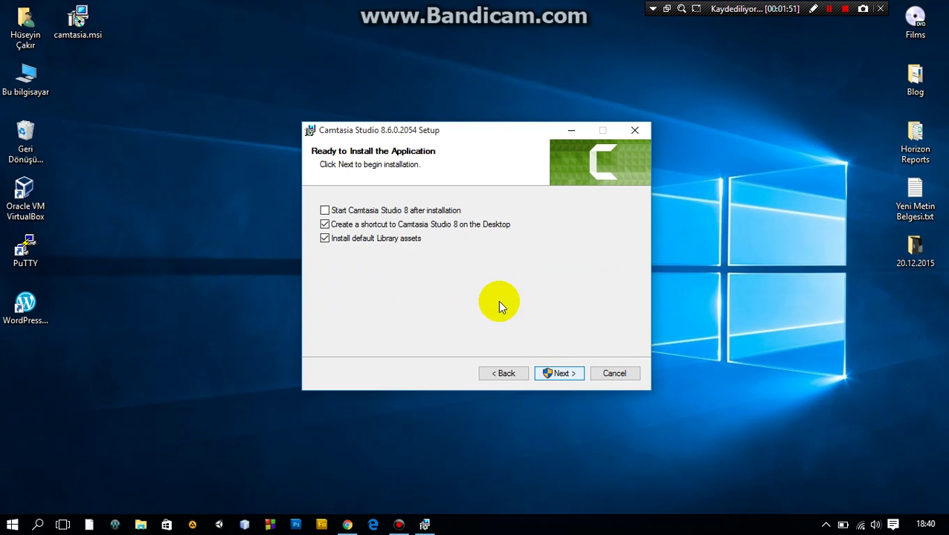
Install Camtasia Studio 8 with a desktop shortcut and default Library assets, then finish the setup and close the thank-you page.
click(569, 374)
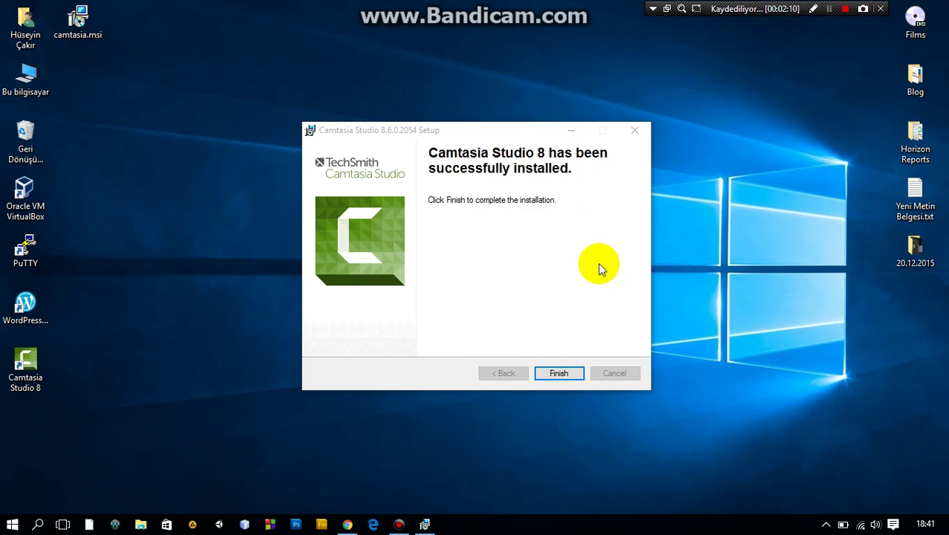
click(559, 373)
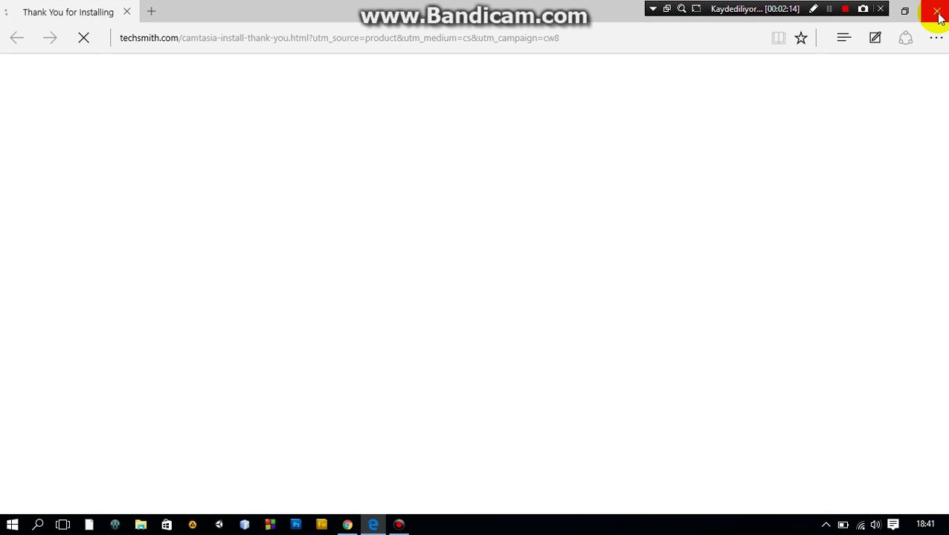
click(934, 9)
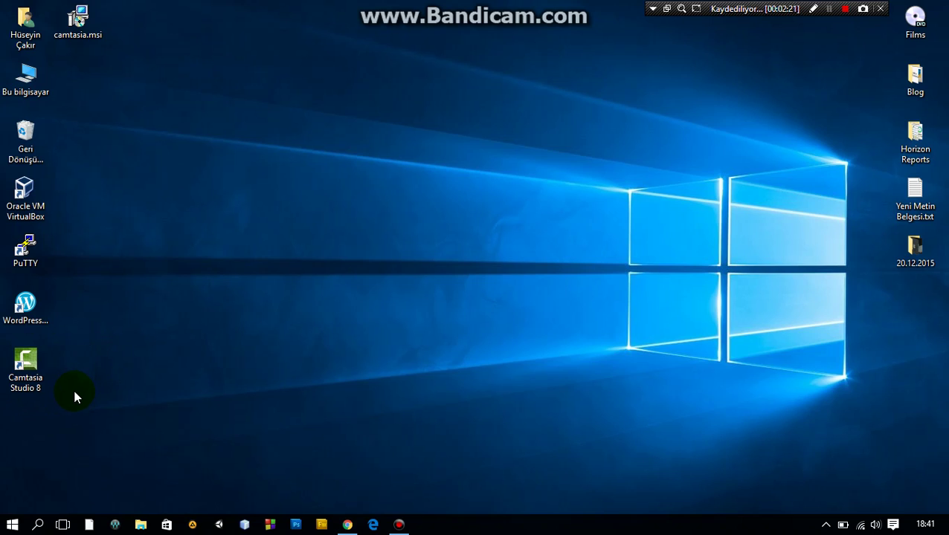
Launch Camtasia Studio 8 in evaluation mode and pause the playback of the getting-started project.
double_click(25, 368)
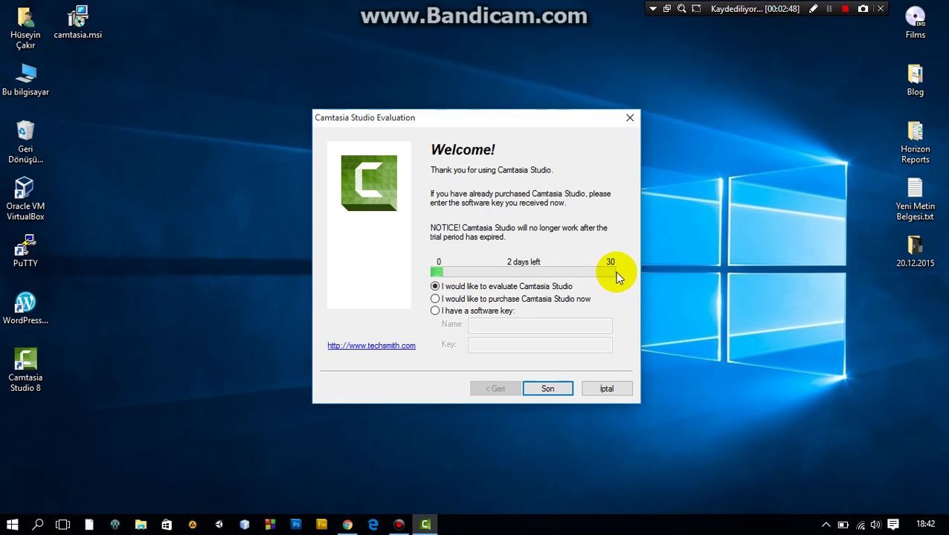
click(550, 387)
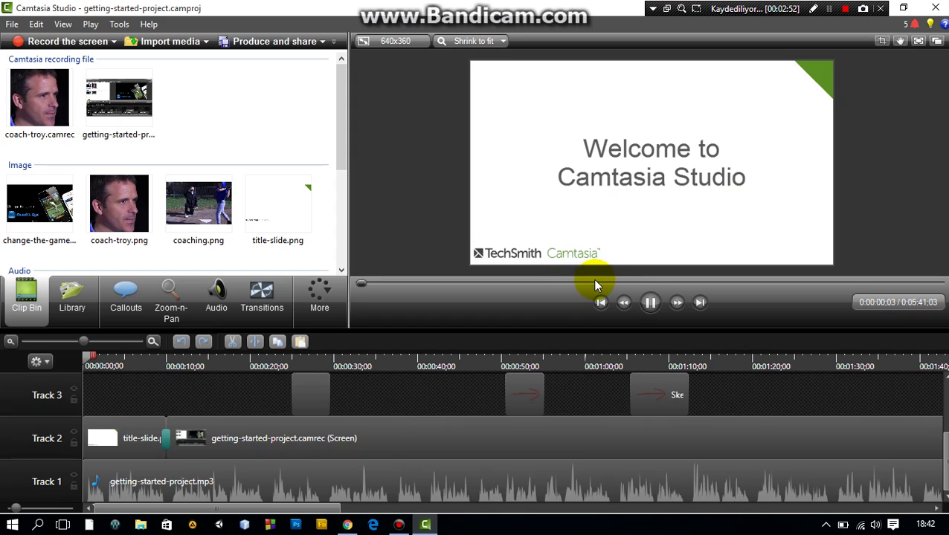
click(650, 303)
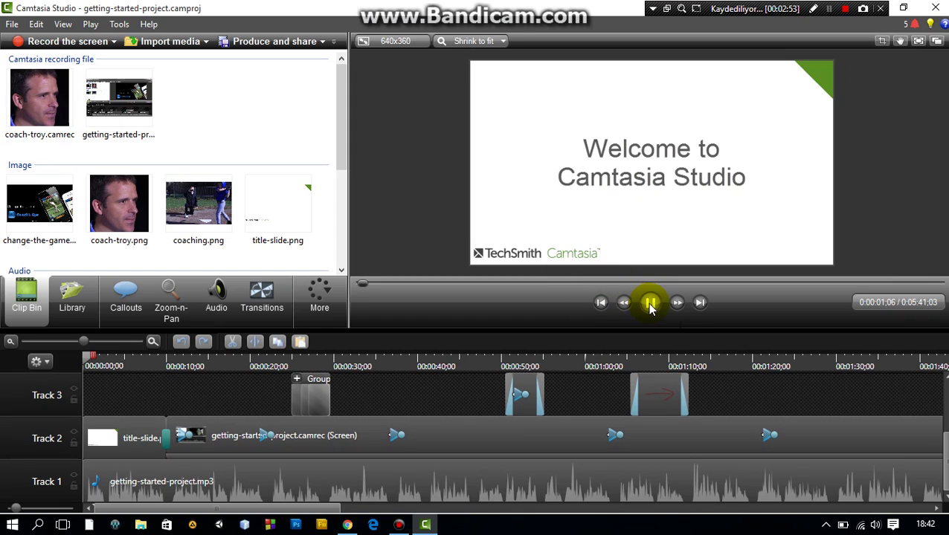
click(650, 302)
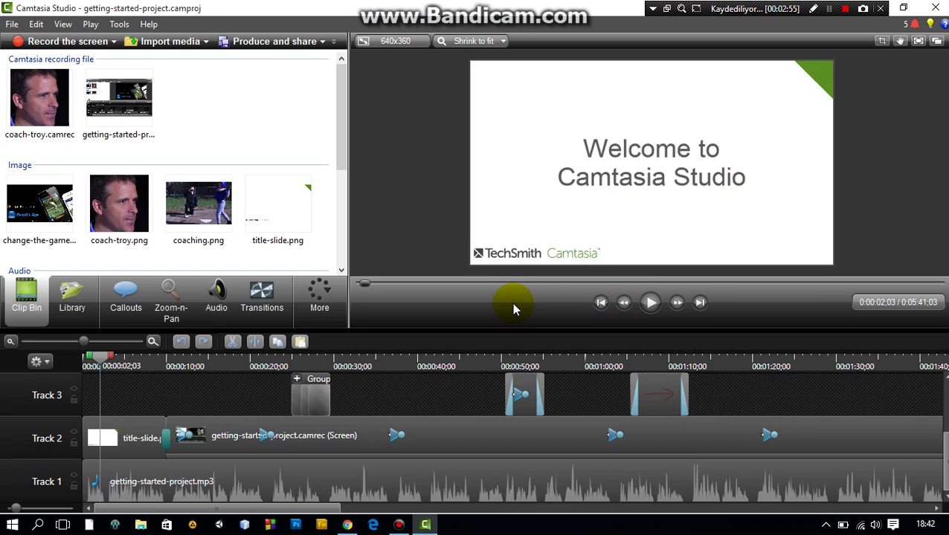
Open the screen recorder from Camtasia Studio to view its toolbar, then close it and return to the desktop.
click(64, 42)
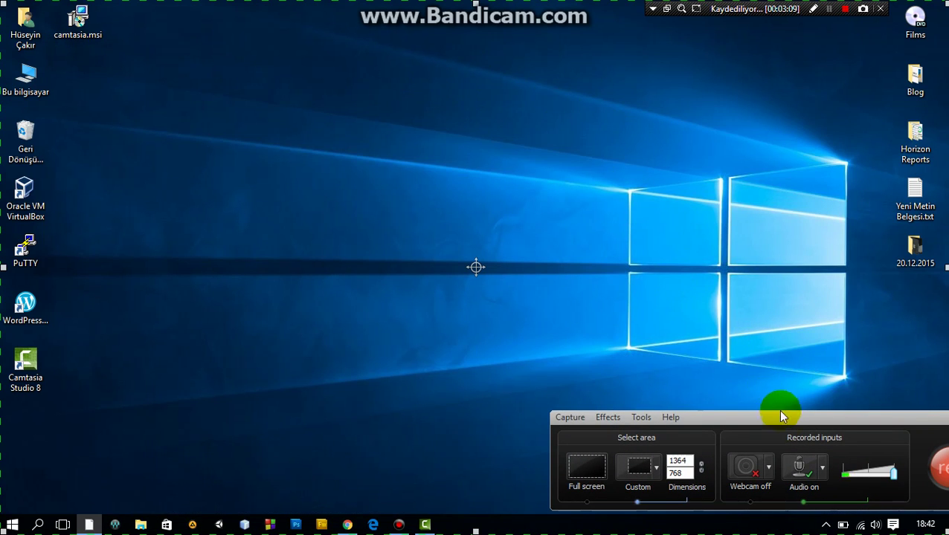
mouse_move(754, 416)
mouse_down()
mouse_move(722, 415)
mouse_move(736, 422)
mouse_up()
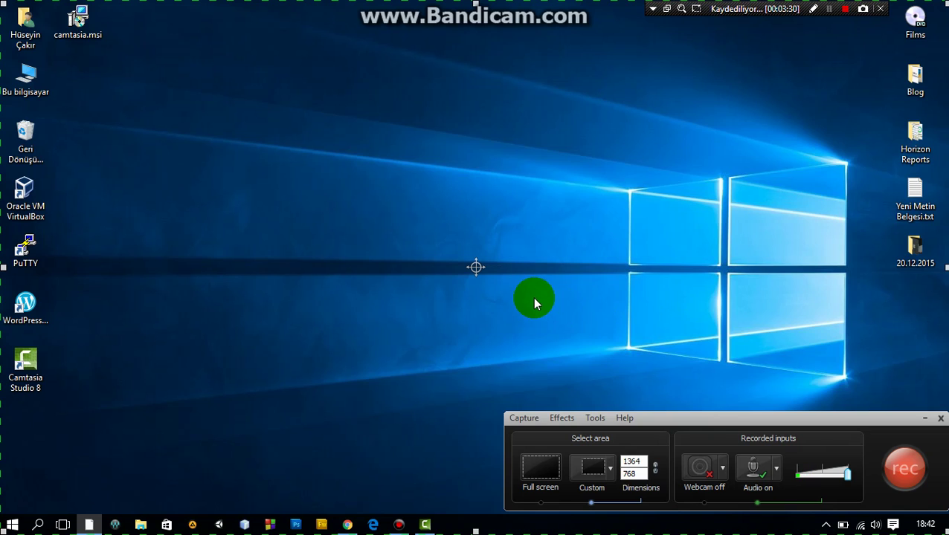
click(940, 417)
click(427, 527)
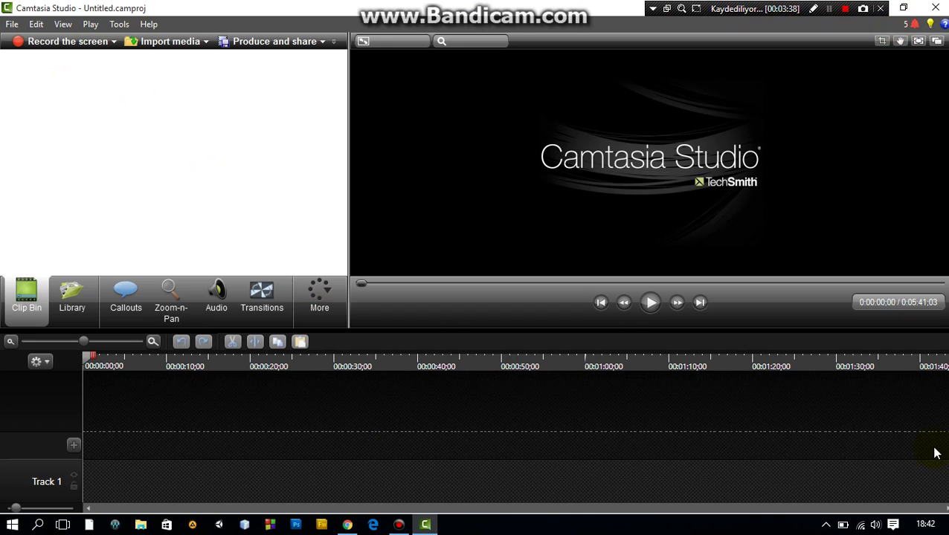
key(super+d)
click(400, 377)
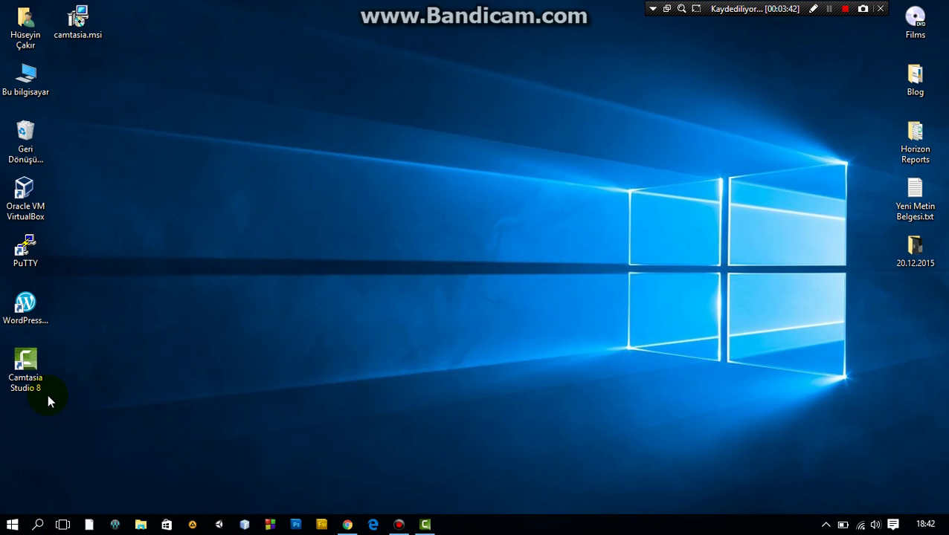
Search for "cam", open the file location of Camtasia Recorder 8, and create a desktop shortcut for it.
click(12, 524)
text(cam)
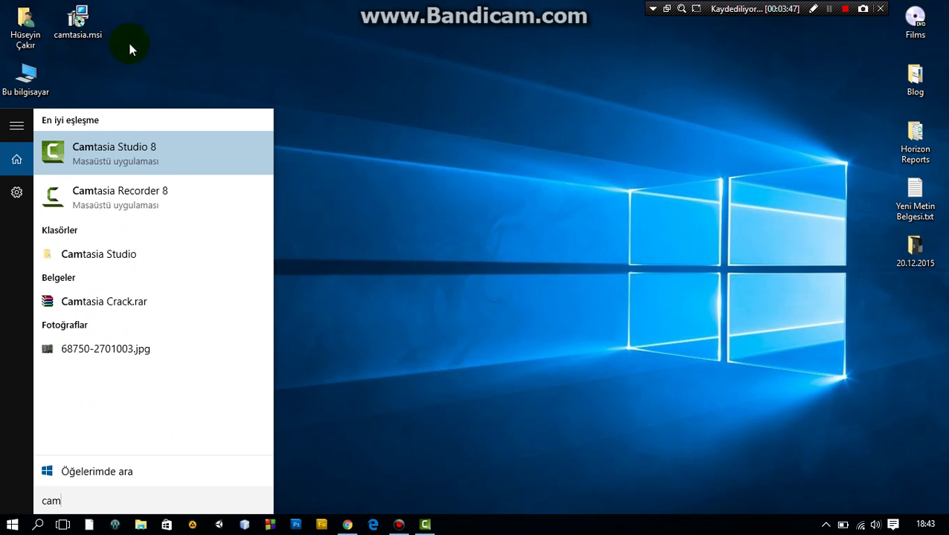
right_click(135, 200)
click(173, 238)
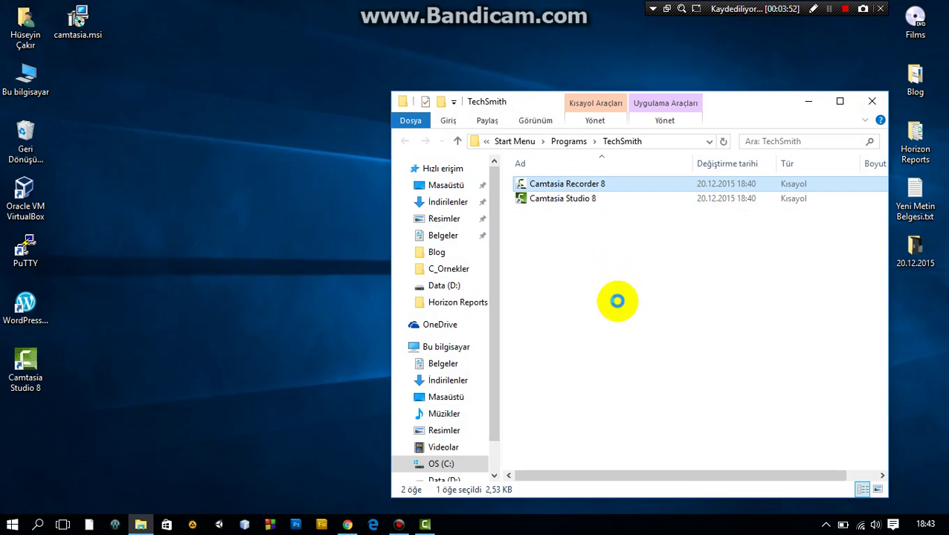
key(Menu)
mouse_move(622, 305)
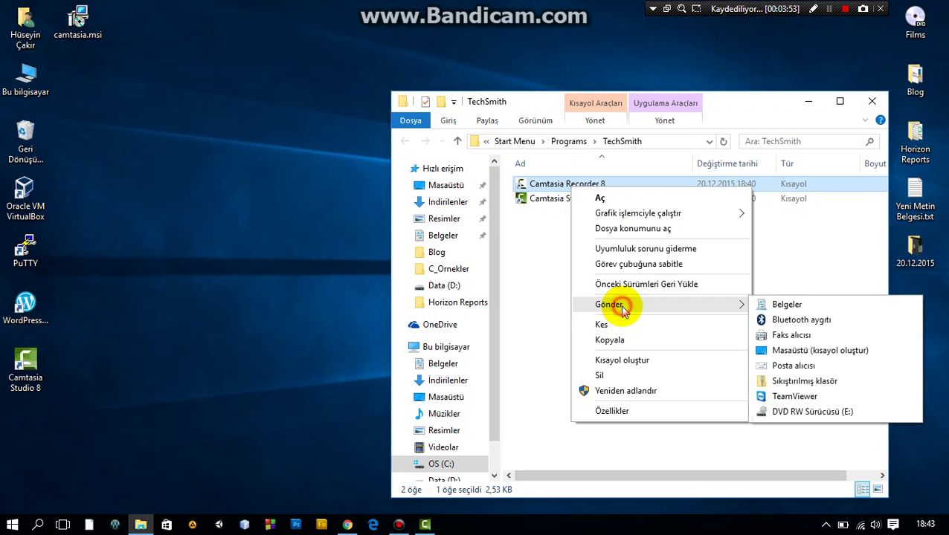
click(814, 352)
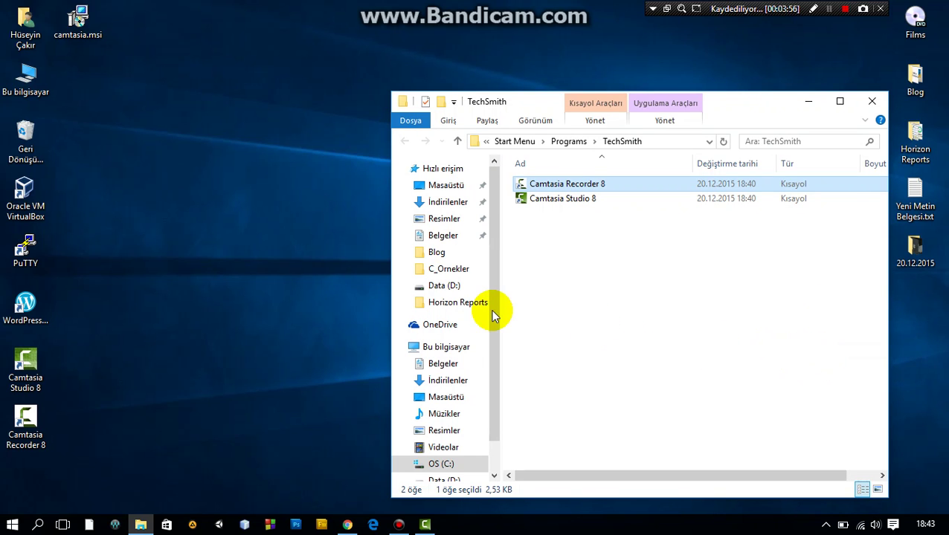
click(871, 101)
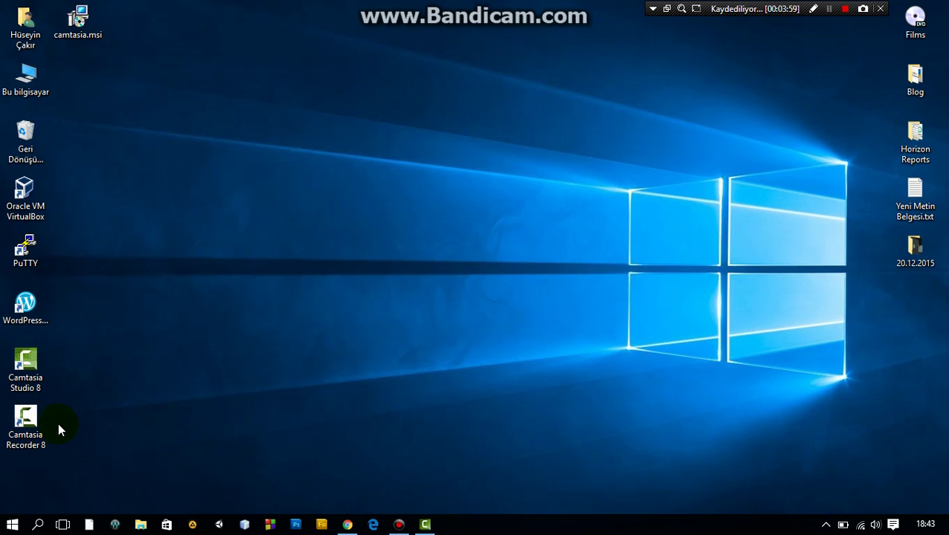
Test the Camtasia Recorder 8 desktop shortcut by opening the recorder, then close it.
double_click(34, 417)
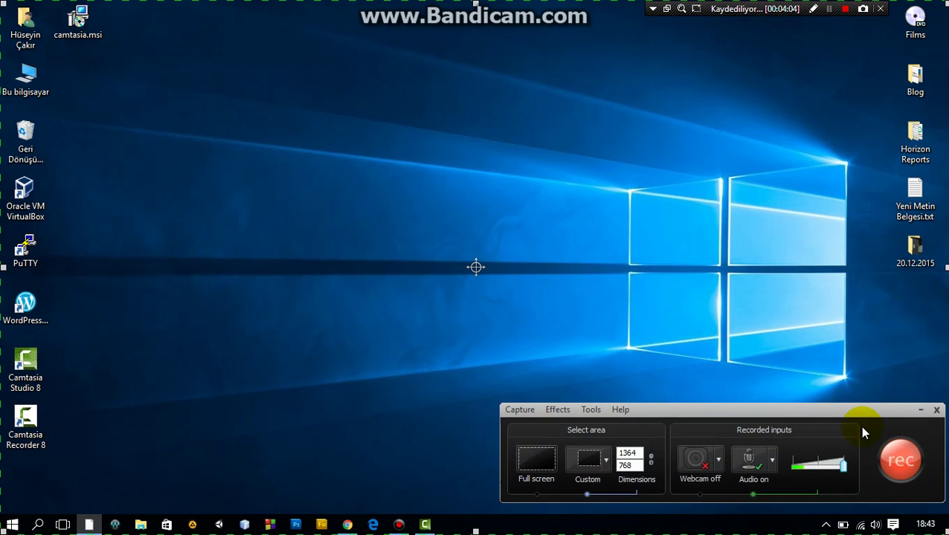
drag(819, 414, 824, 424)
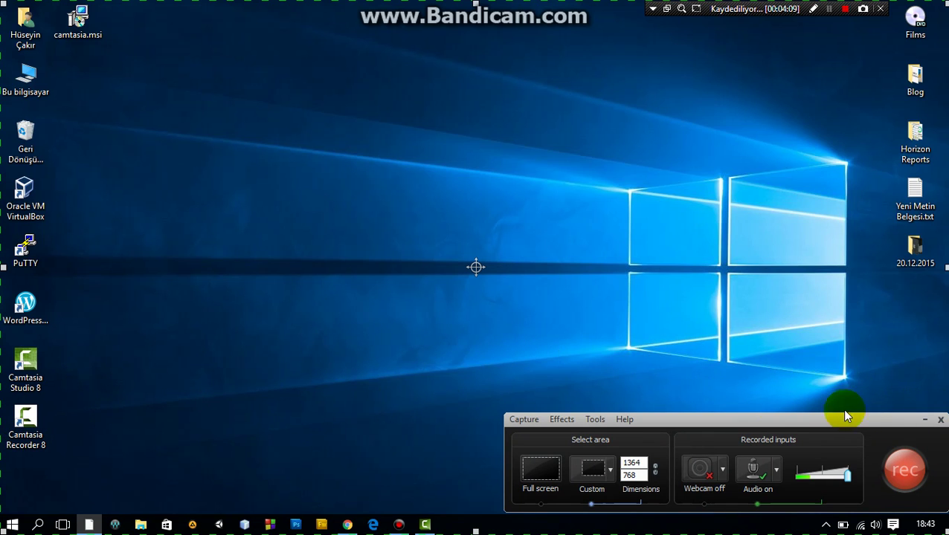
click(940, 419)
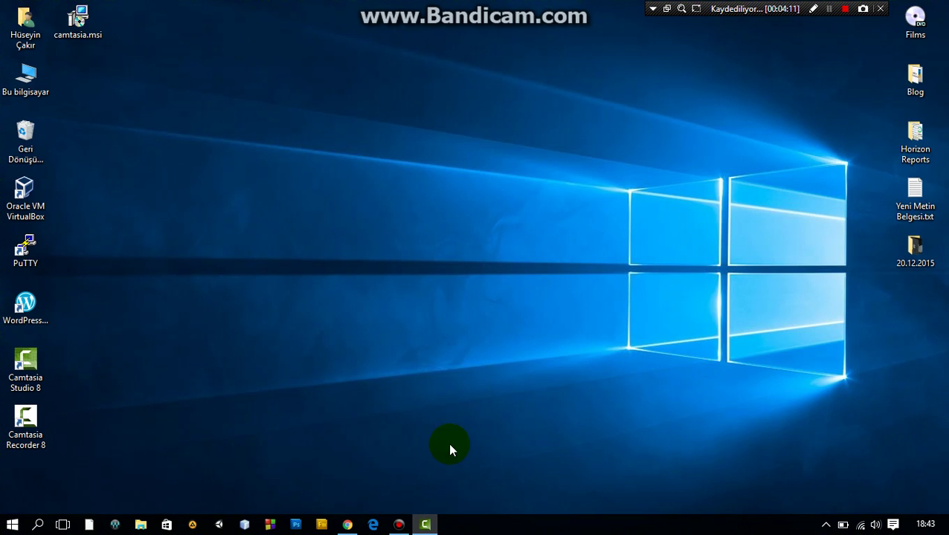
Close the Camtasia Studio instance that is still running.
click(431, 526)
click(431, 526)
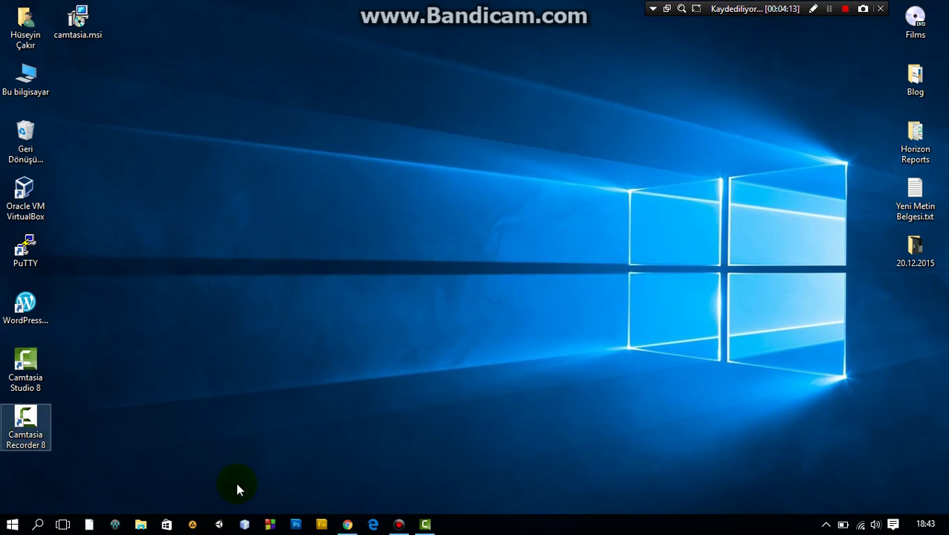
right_click(427, 525)
click(439, 500)
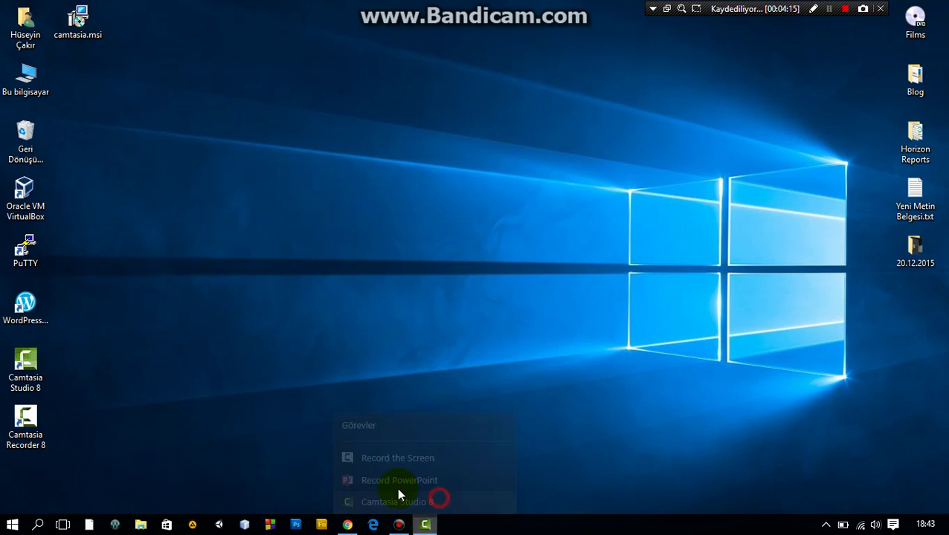
Launch Camtasia Recorder 8 from its desktop shortcut and reposition the recorder toolbar.
double_click(26, 422)
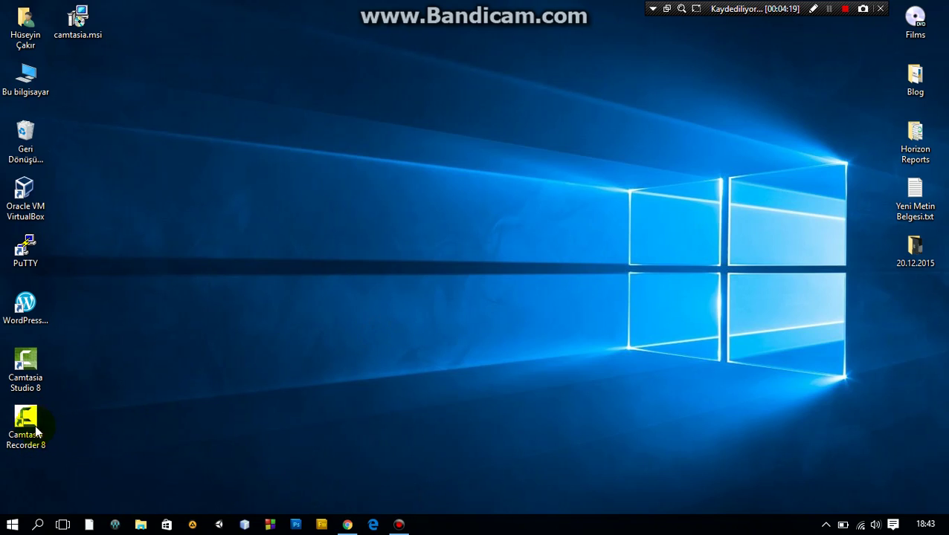
click(26, 425)
double_click(26, 425)
drag(789, 416, 793, 425)
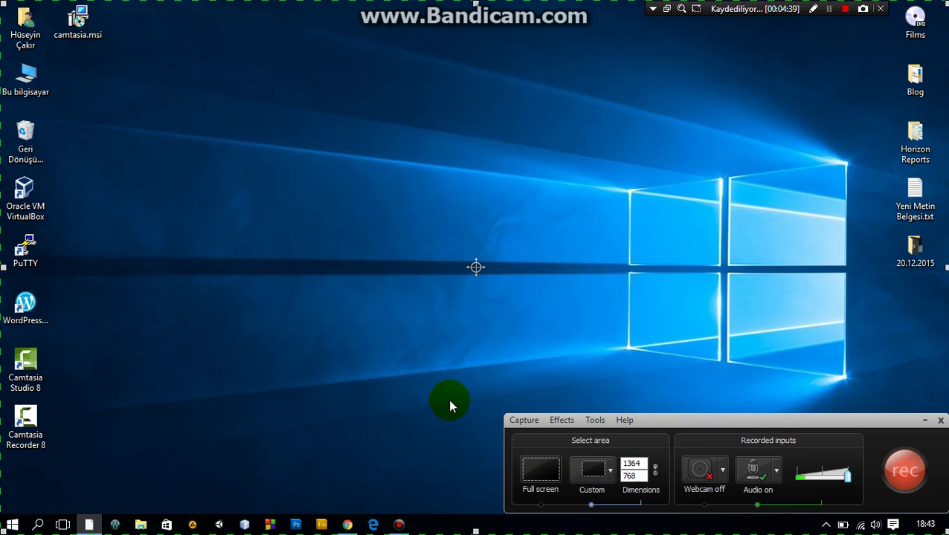
Try the full-screen recording area, then define a custom area of about 739 × 634 pixels near the middle of the screen.
click(550, 476)
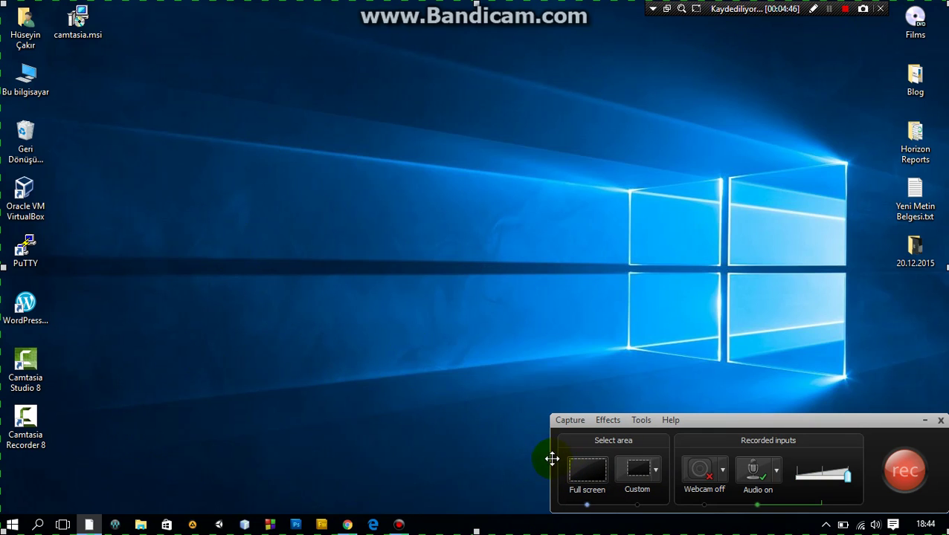
click(632, 469)
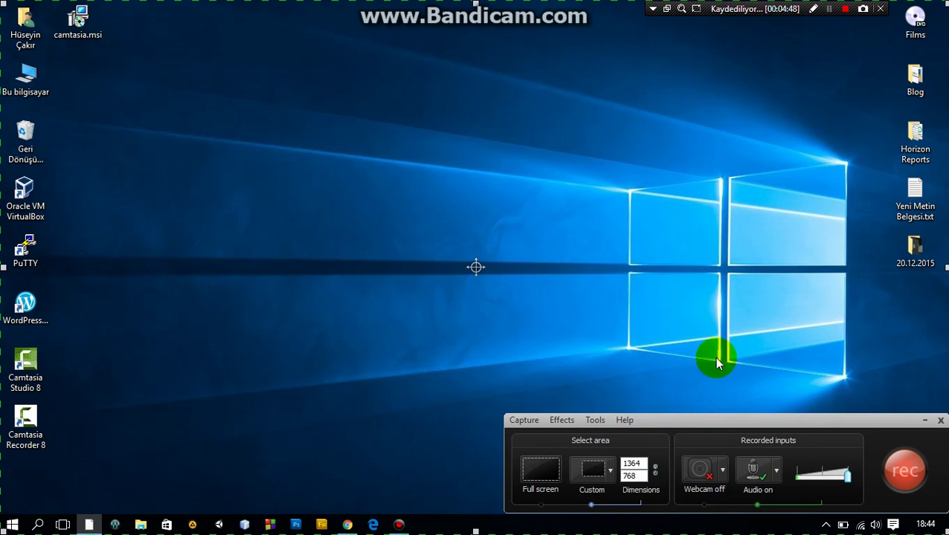
drag(946, 267, 712, 267)
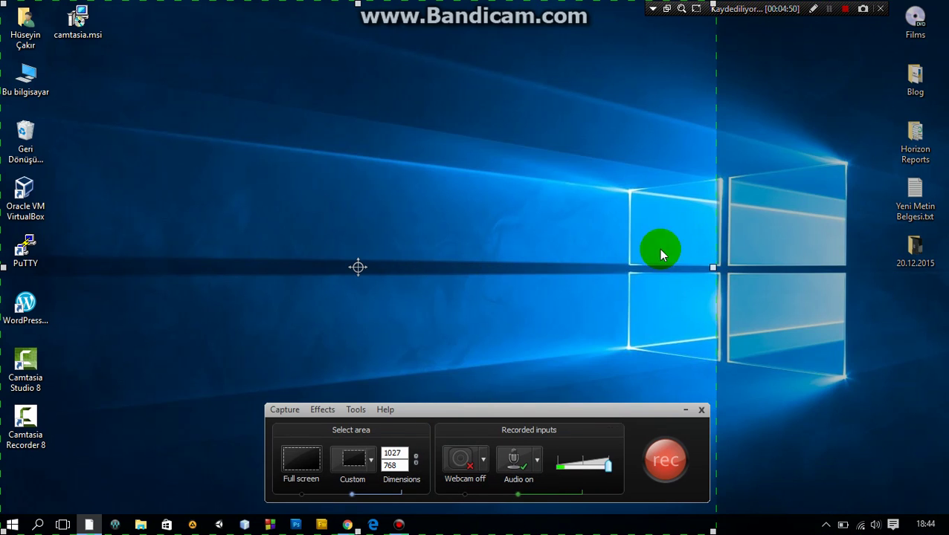
drag(53, 28, 201, 93)
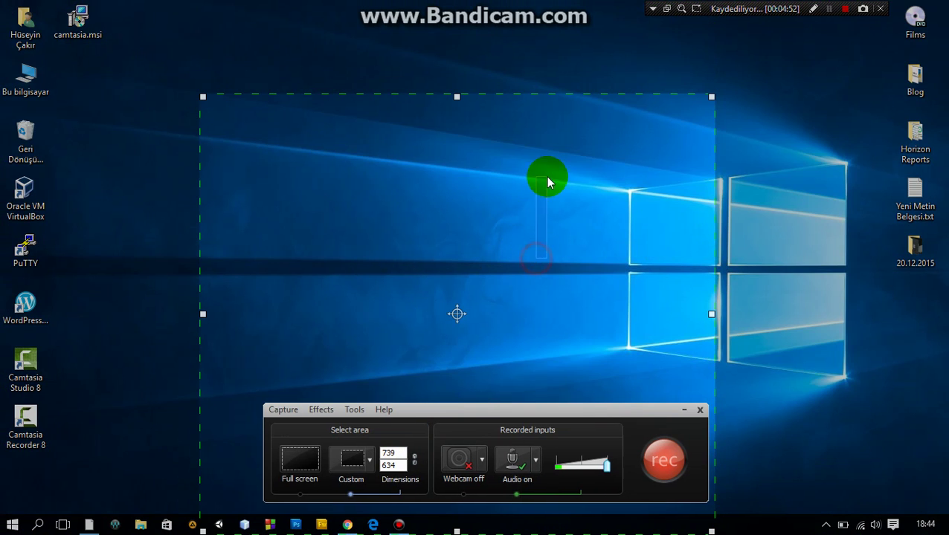
drag(455, 315, 472, 260)
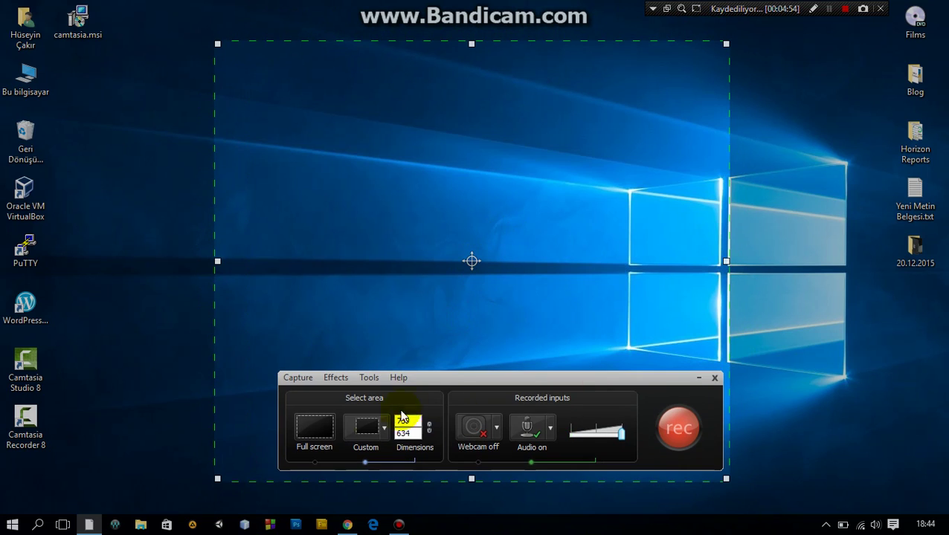
Set the recording area to full screen, shift the recorder toolbar slightly and start recording.
click(321, 429)
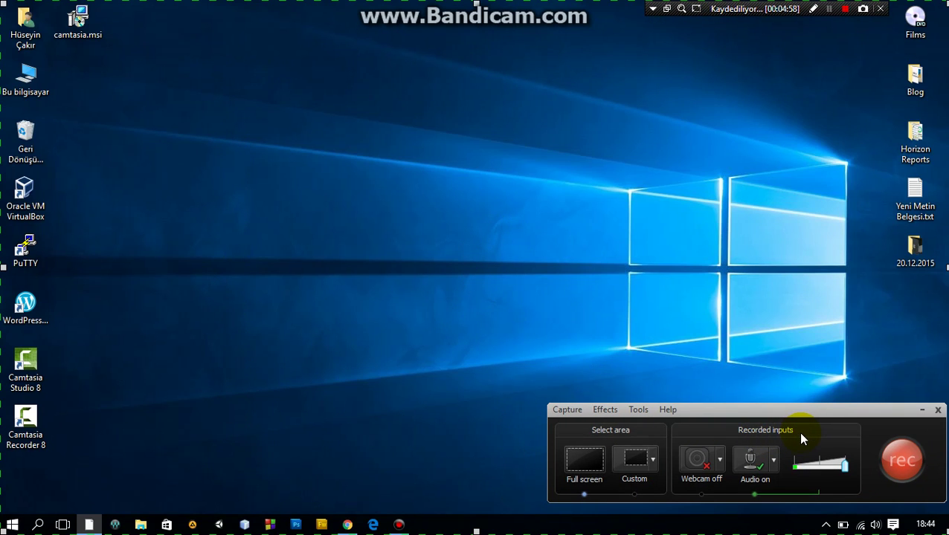
drag(800, 416, 800, 425)
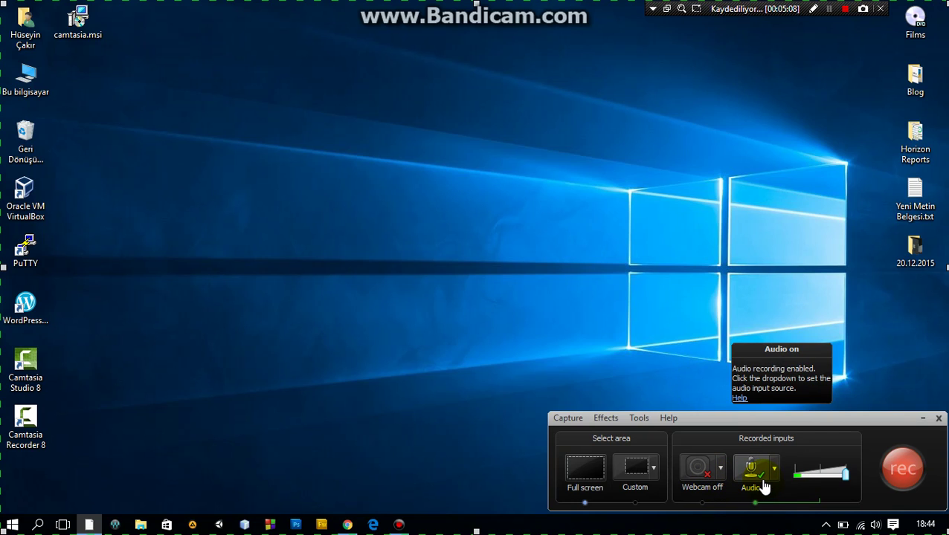
click(901, 470)
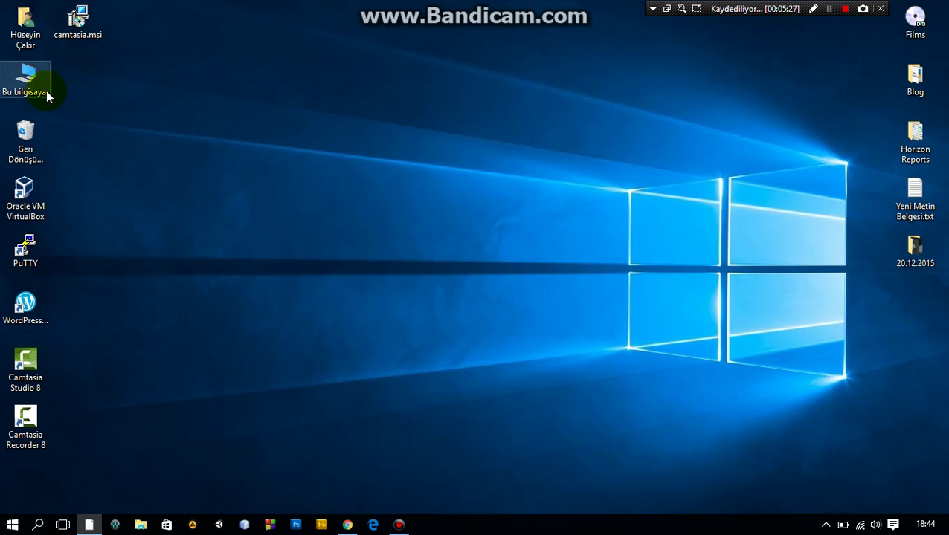
While recording, open the Bu bilgisayar window from the desktop, move it and close it.
double_click(5, 81)
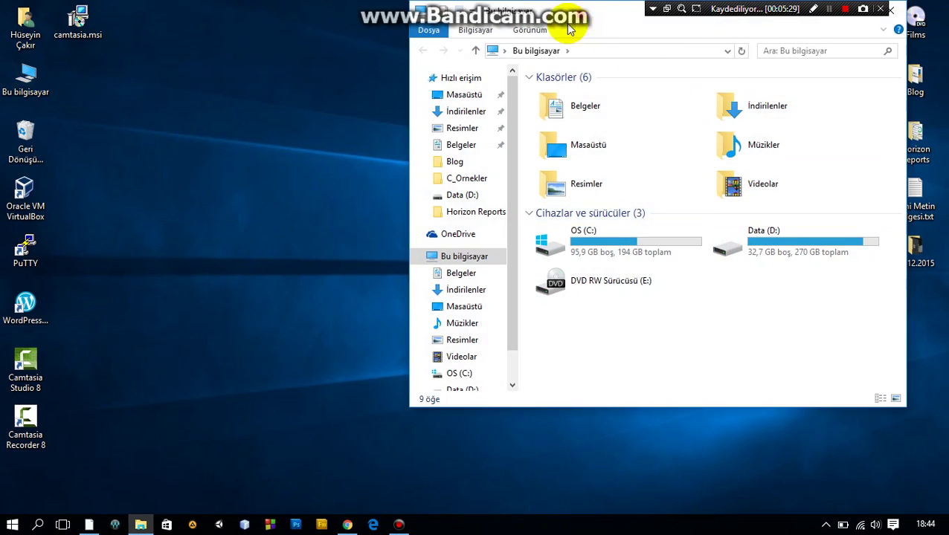
drag(595, 22, 444, 78)
click(732, 82)
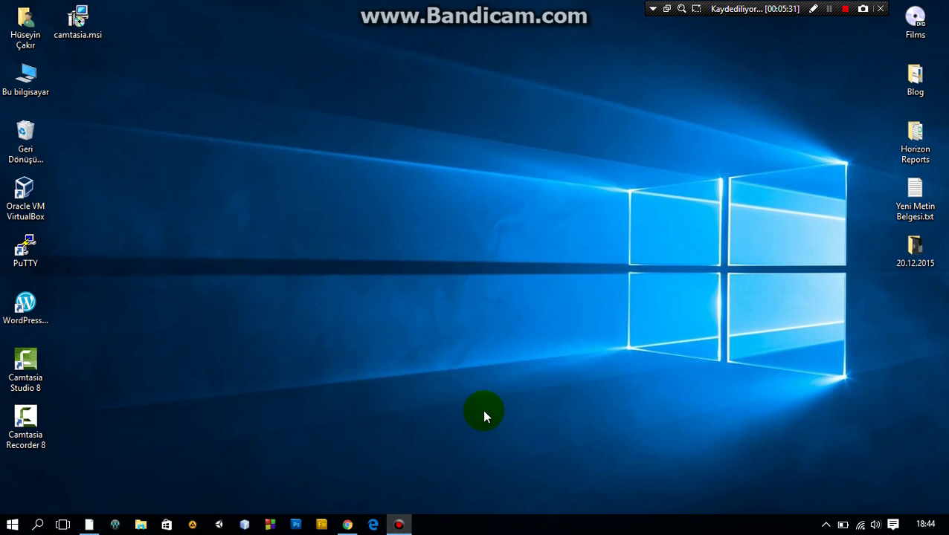
Switch to Chrome, scroll through the blog's home page for the recording, and return to the desktop by minimizing the browser.
click(351, 526)
scroll(635, 253, down, 8)
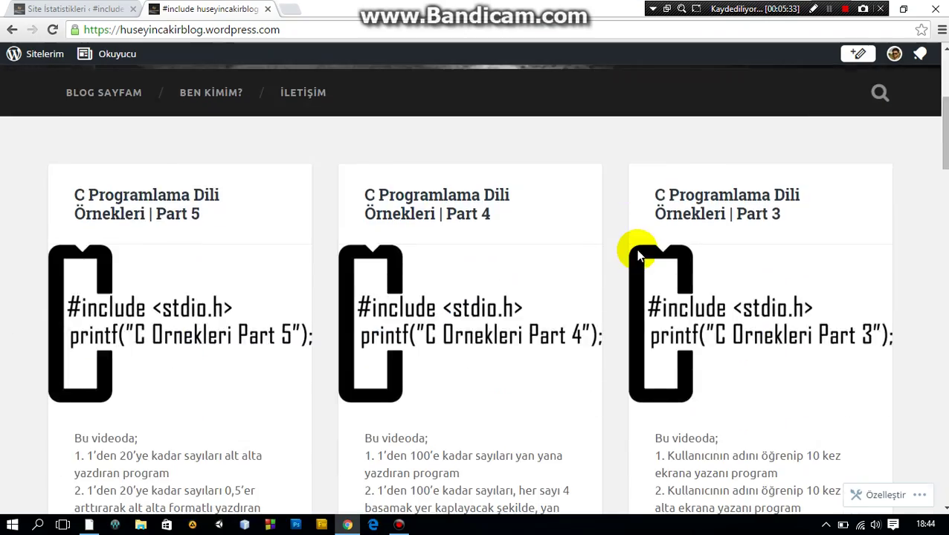
scroll(621, 251, down, 5)
scroll(617, 252, up, 15)
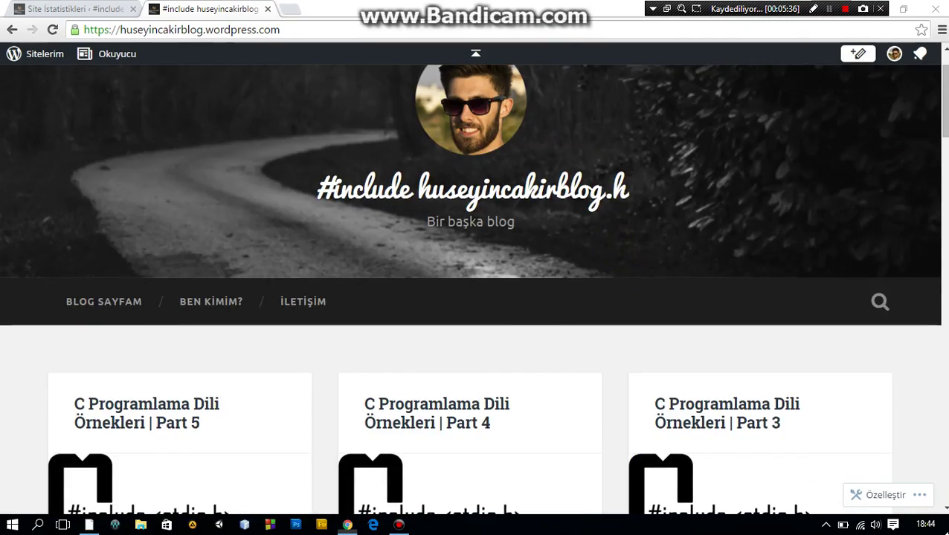
double_click(345, 8)
drag(550, 21, 551, 69)
click(704, 59)
right_click(482, 102)
click(518, 140)
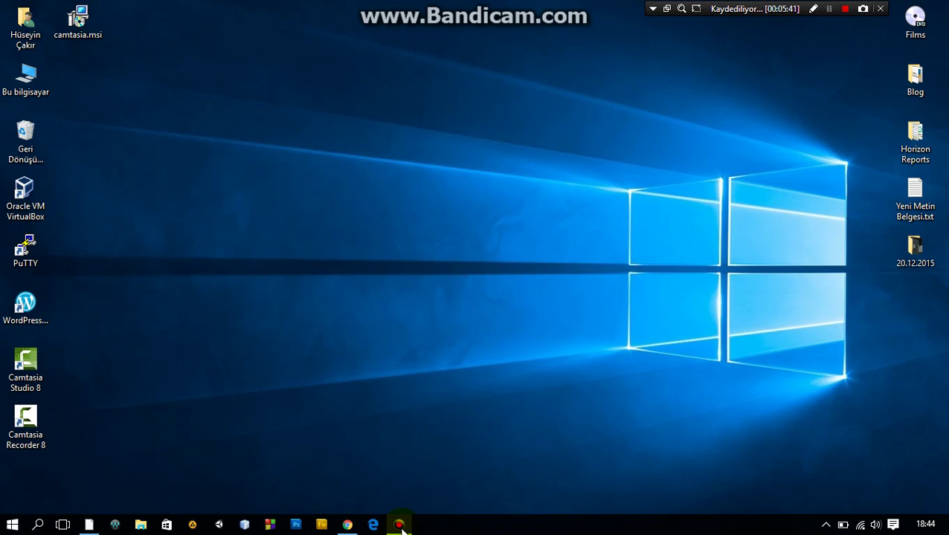
Stop the recording and save it for editing on the desktop as Ornek1.
key(F10)
click(493, 459)
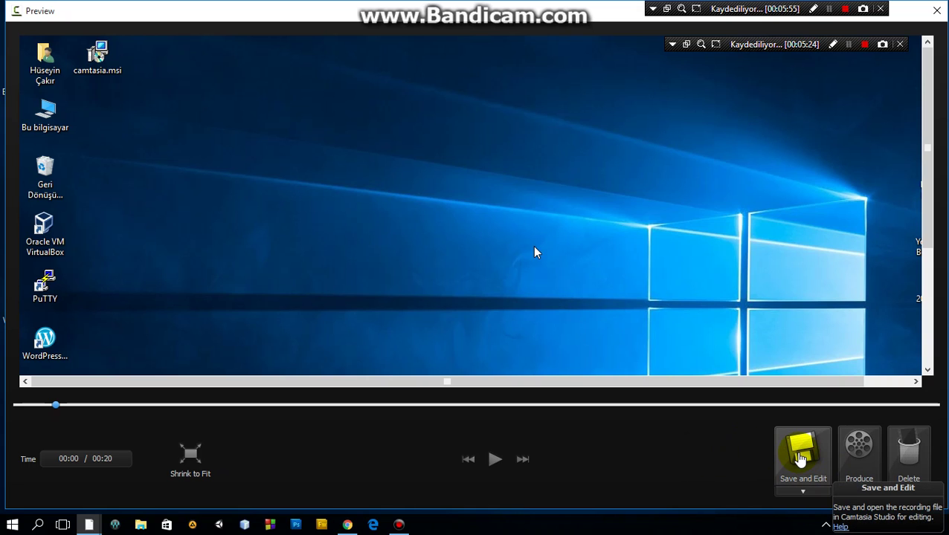
click(800, 457)
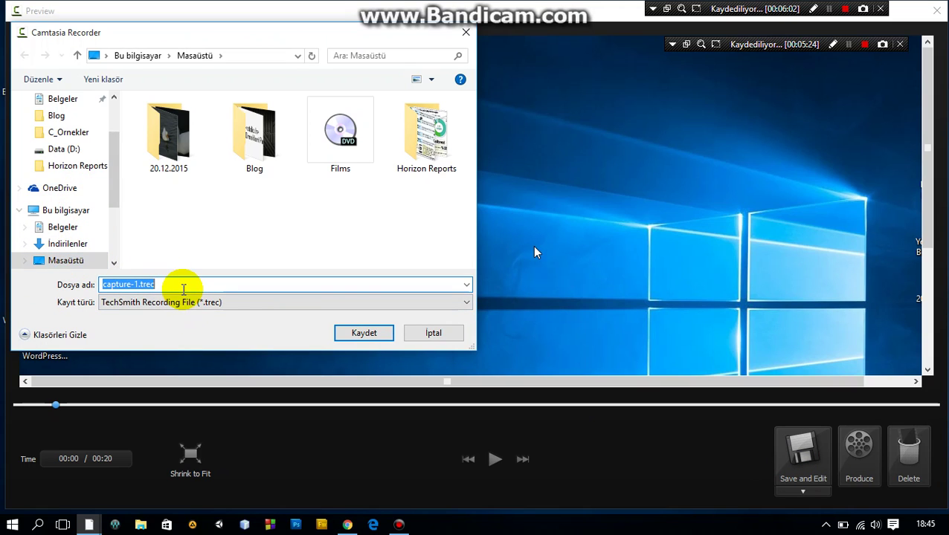
text(Ornek1)
key(Return)
Open Ornek1.trec in Camtasia Studio, continuing in evaluation mode, and maximize the editor window.
double_click(49, 490)
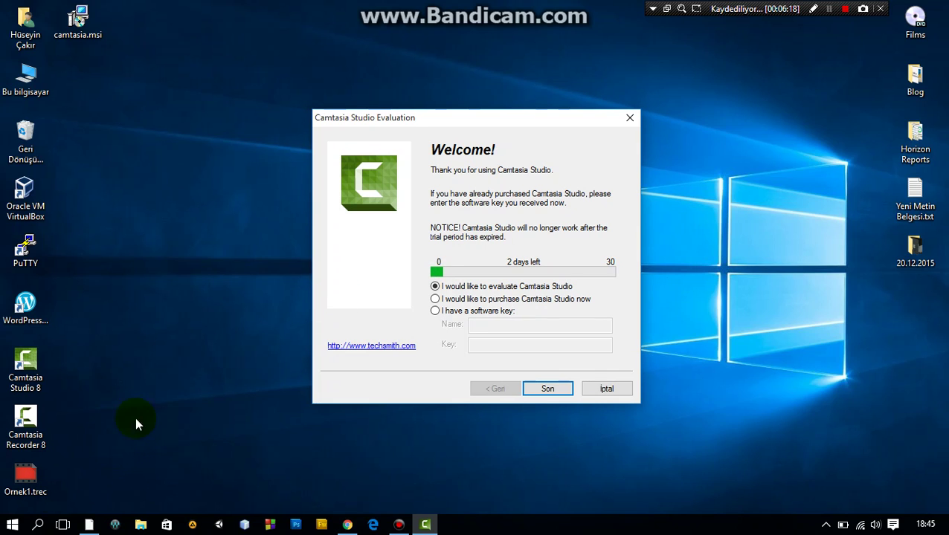
drag(427, 134, 442, 140)
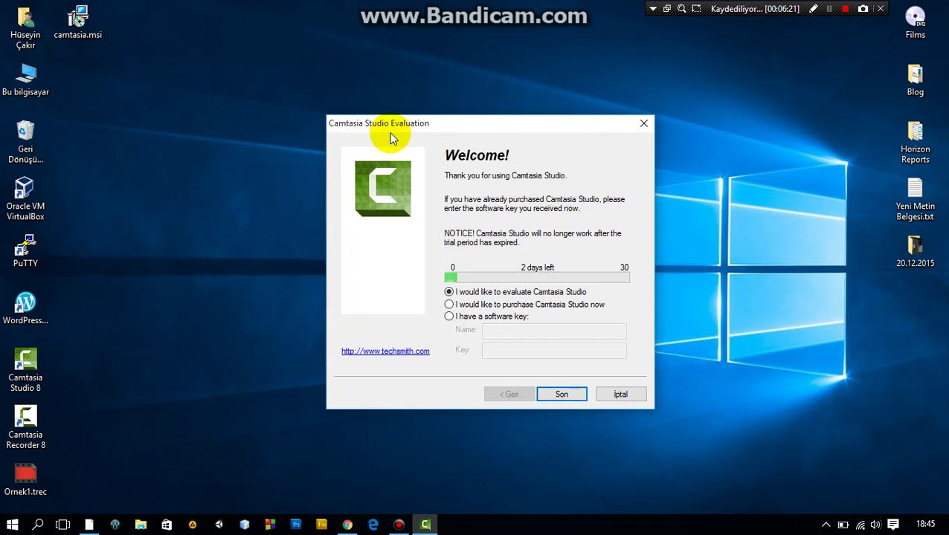
click(576, 394)
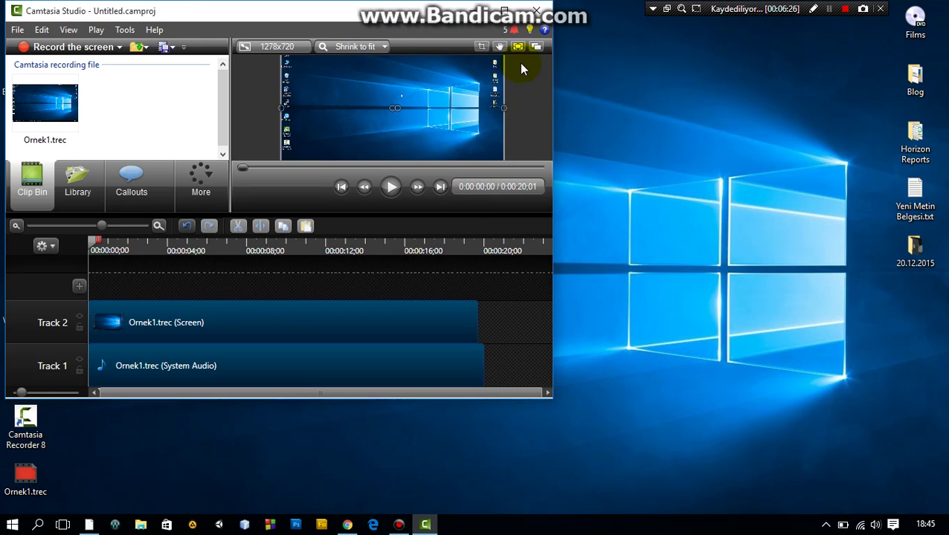
click(505, 11)
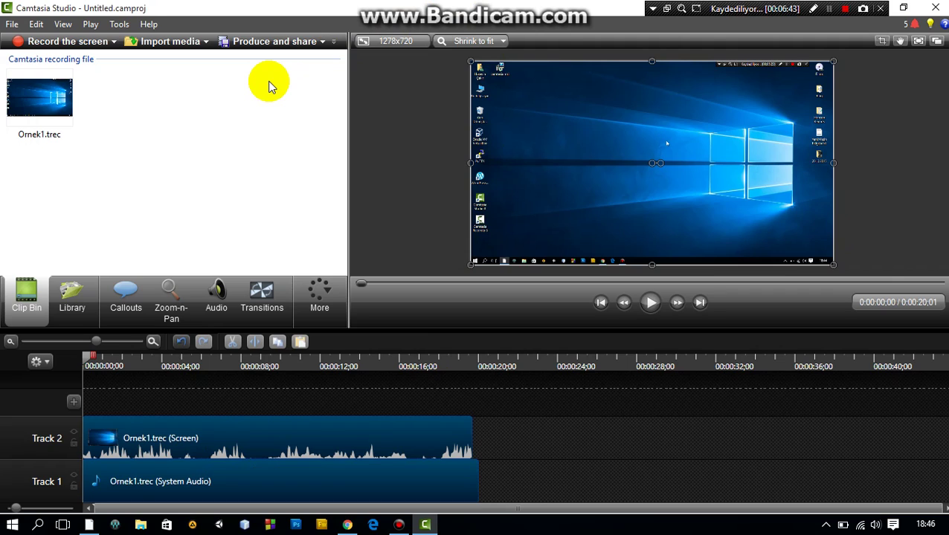
Start producing the video with the MP4 with Smart Player (up to 480p) preset.
click(261, 42)
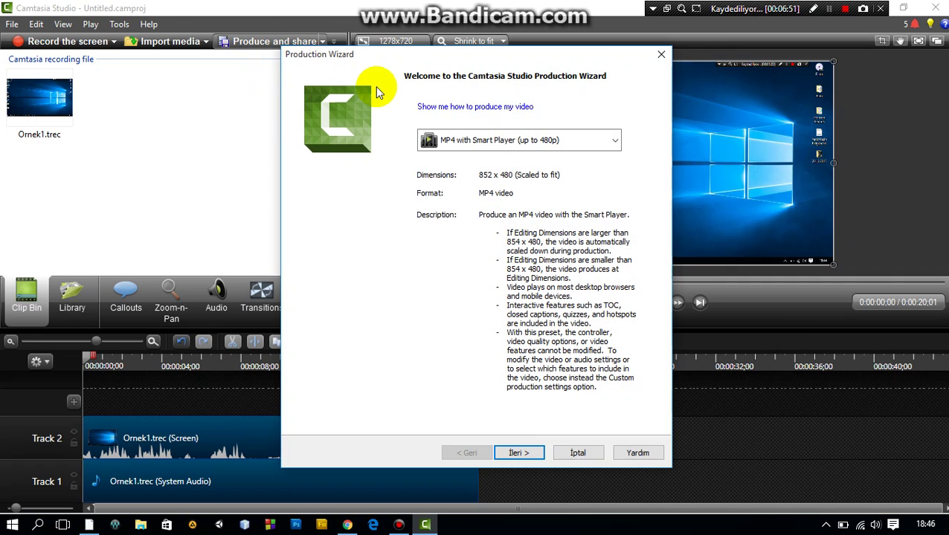
click(610, 143)
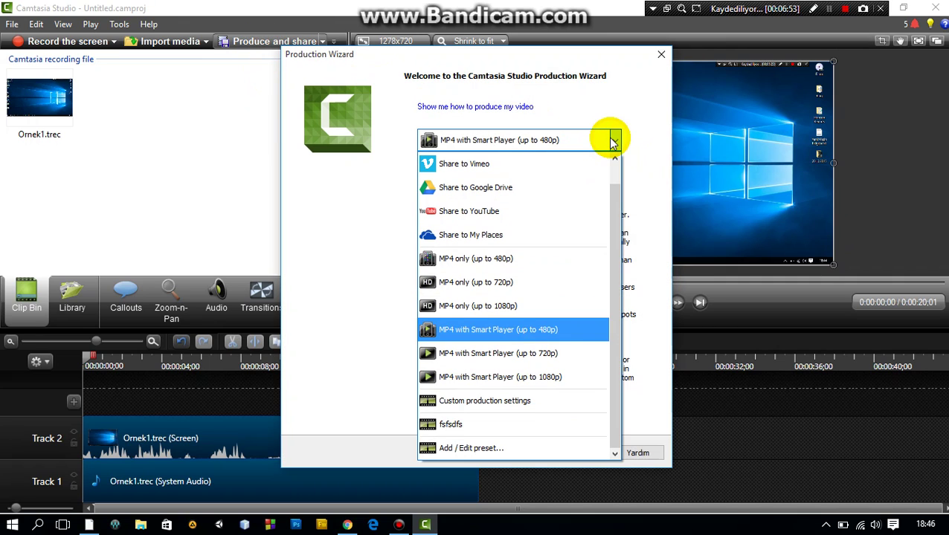
scroll(513, 312, up, 1)
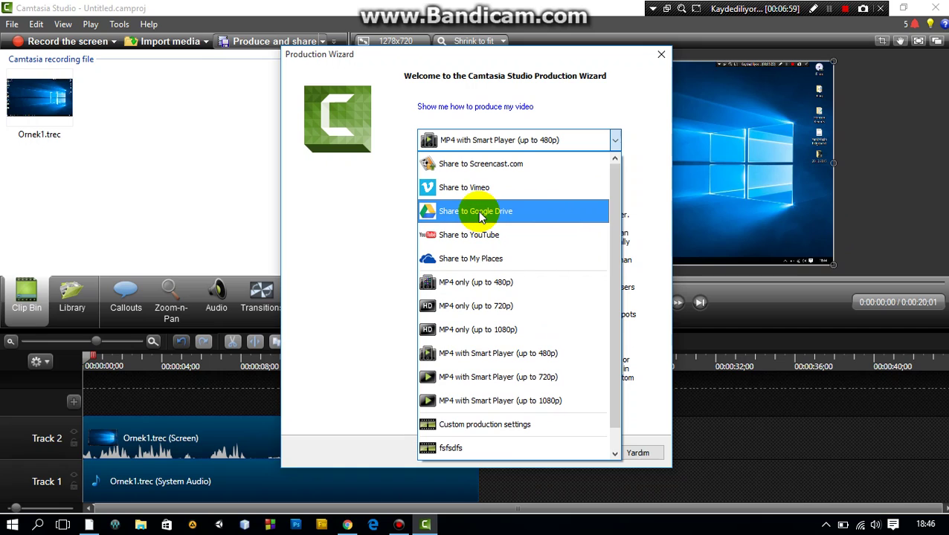
scroll(492, 241, down, 1)
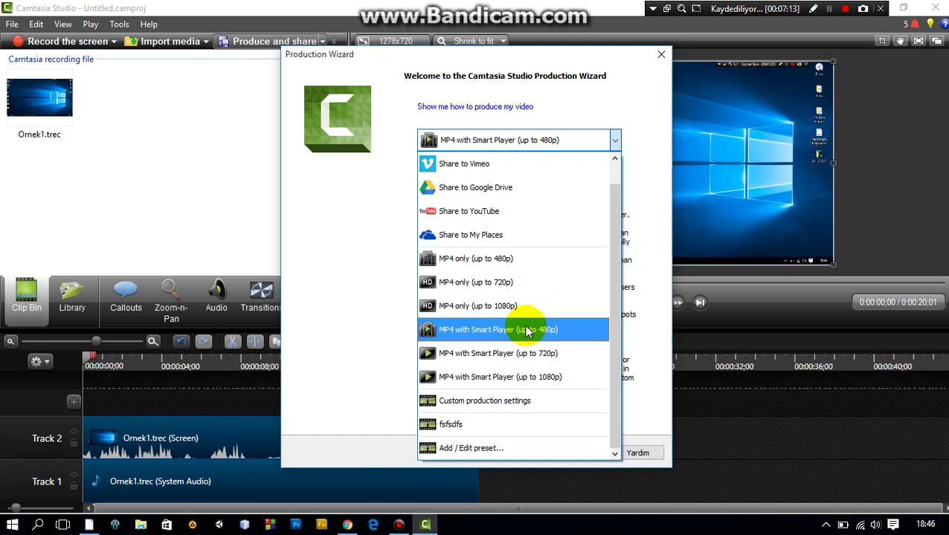
click(500, 329)
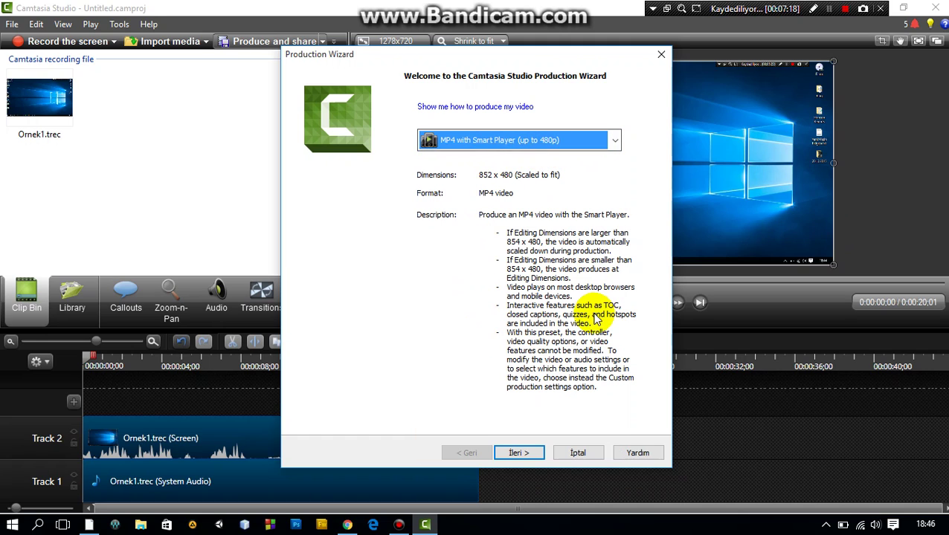
click(521, 452)
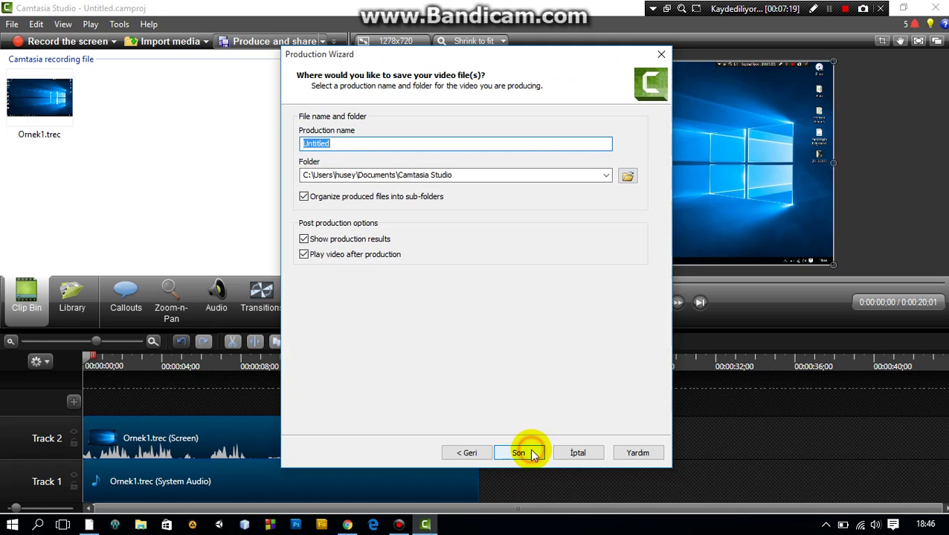
Set the production's save location to the desktop (Masaüstü) and name the video Deneme1.
click(628, 177)
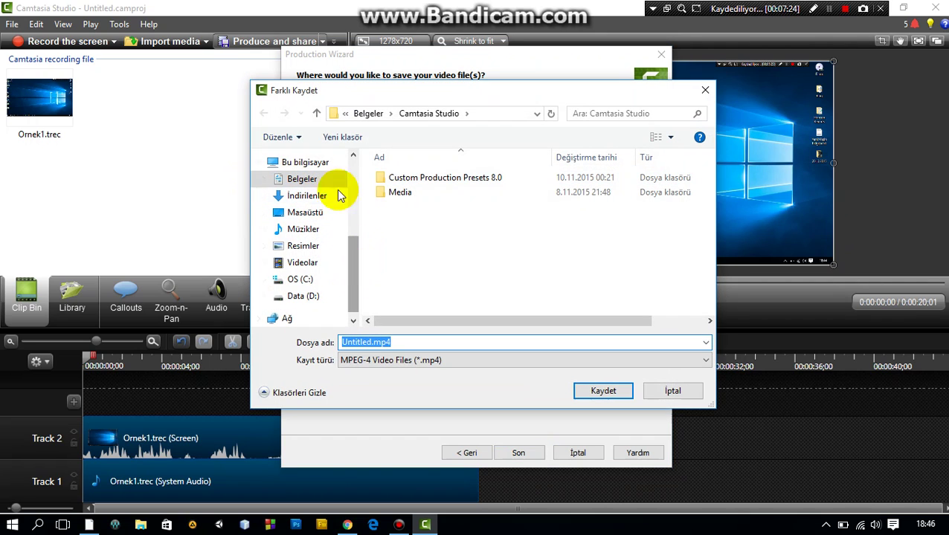
drag(350, 265, 352, 294)
scroll(324, 256, up, 3)
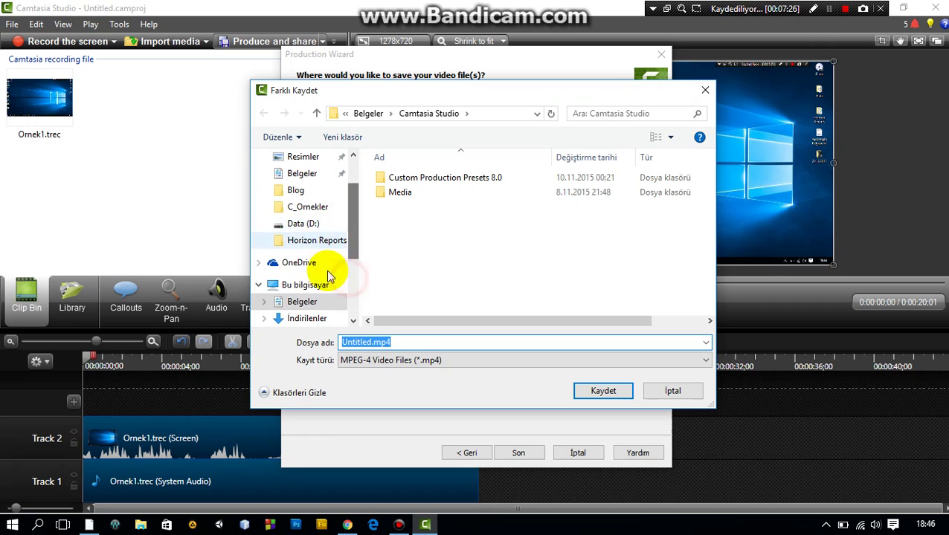
drag(354, 231, 355, 272)
click(304, 195)
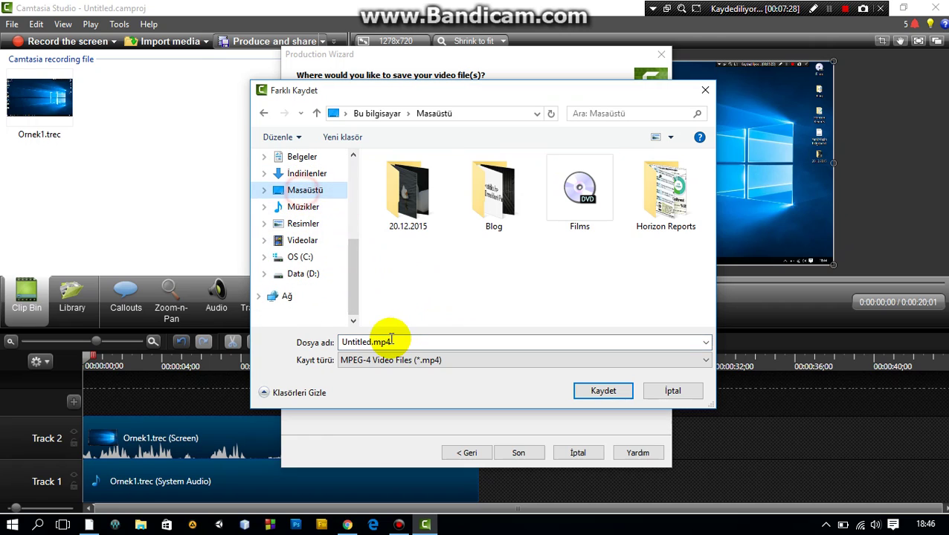
double_click(392, 341)
text(Deneme1)
key(Return)
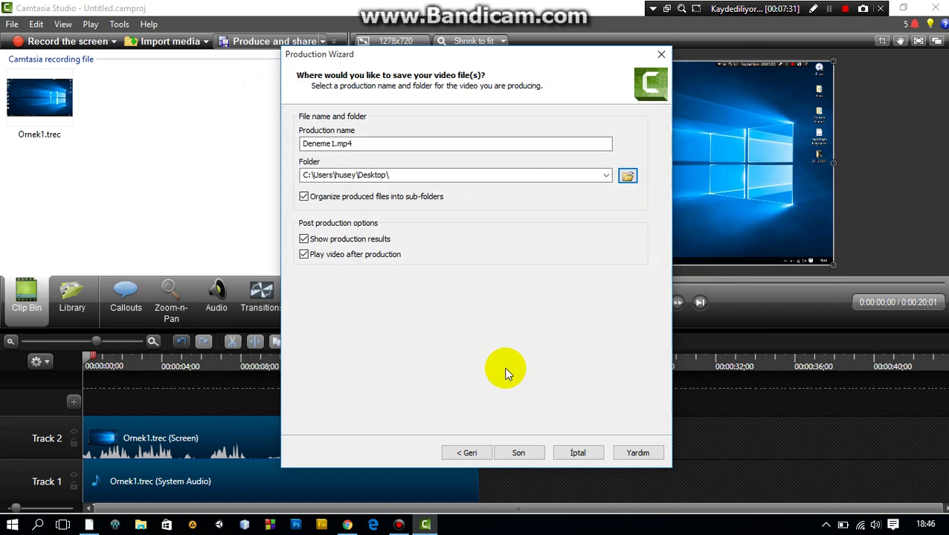
Render the Deneme1 video, then close its browser playback page and the production results.
click(519, 453)
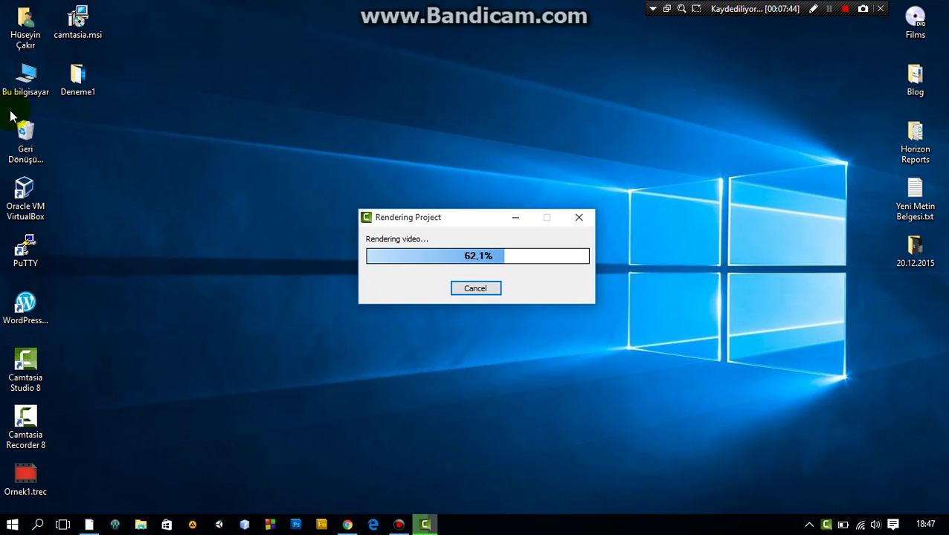
click(92, 86)
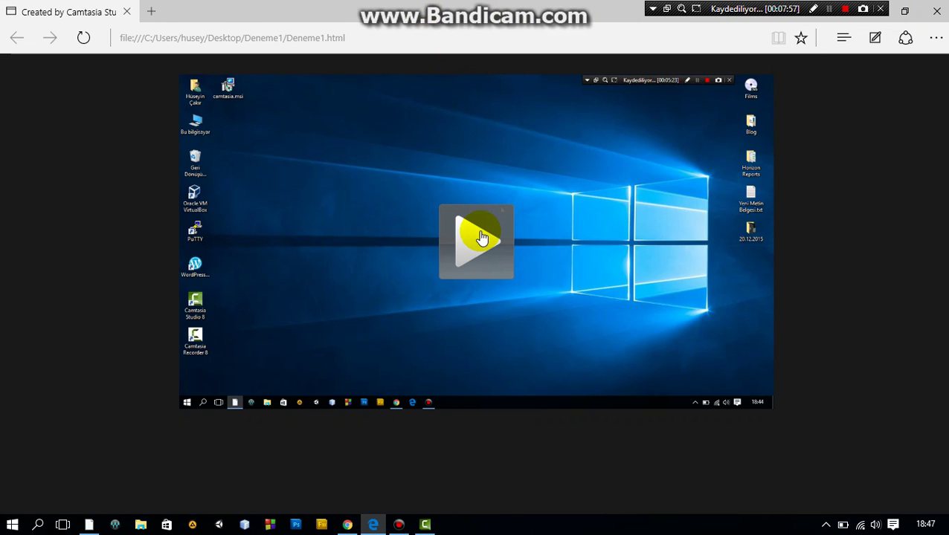
click(941, 13)
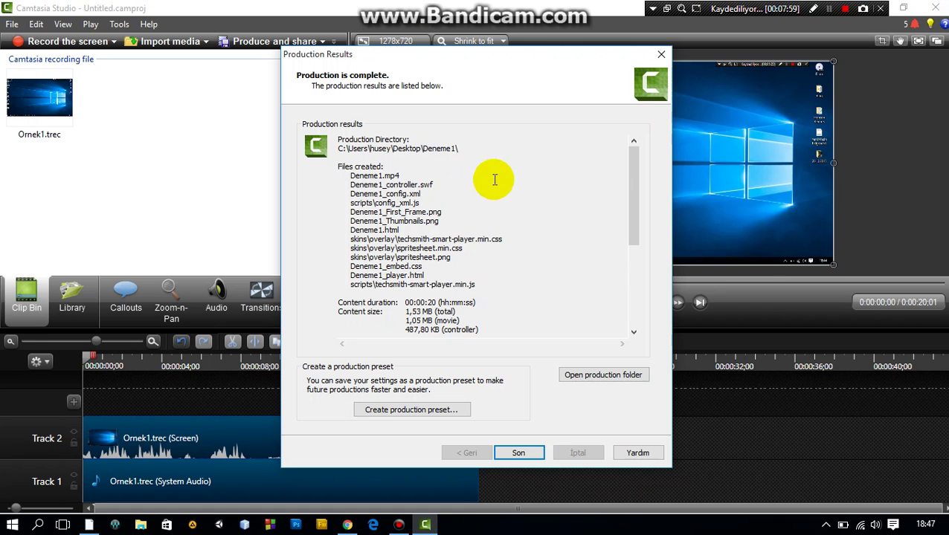
click(528, 451)
Close Camtasia Studio without saving the Untitled project.
click(941, 9)
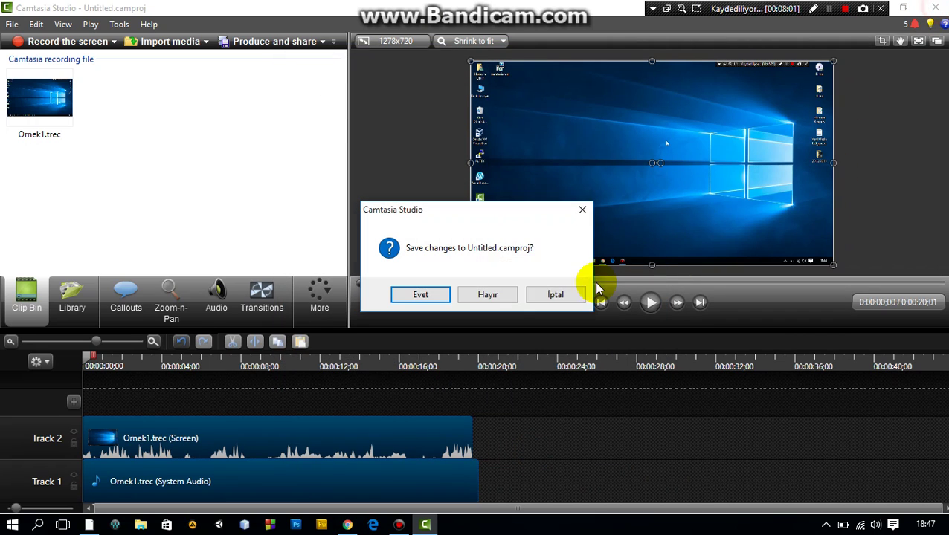
click(582, 213)
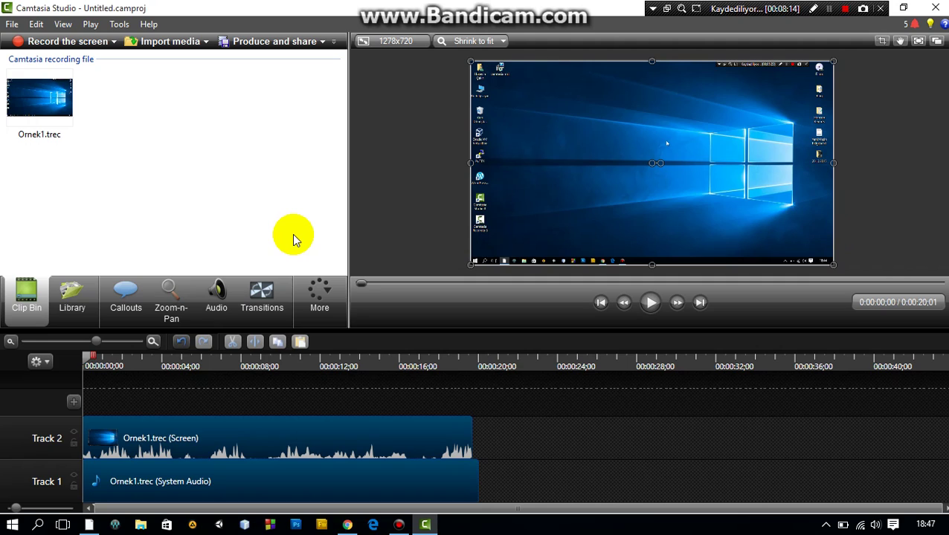
click(938, 9)
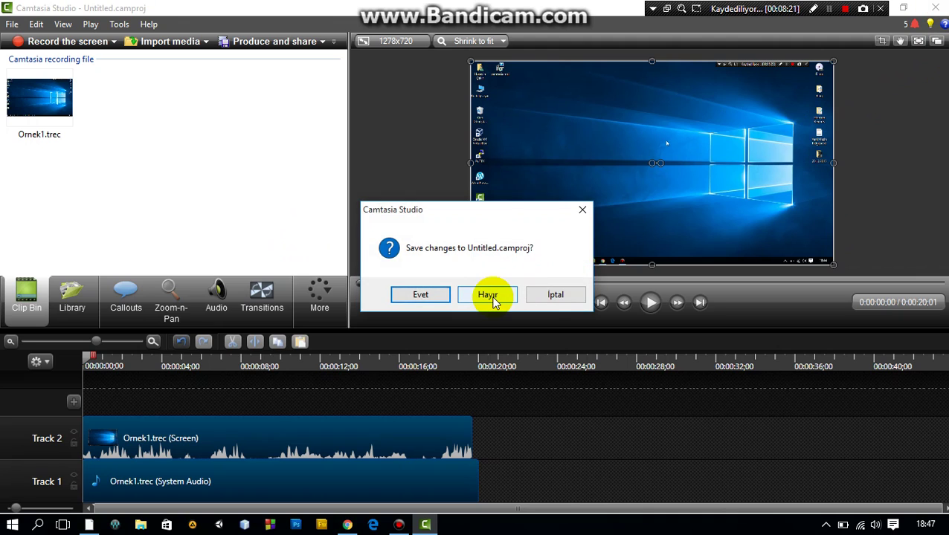
click(487, 295)
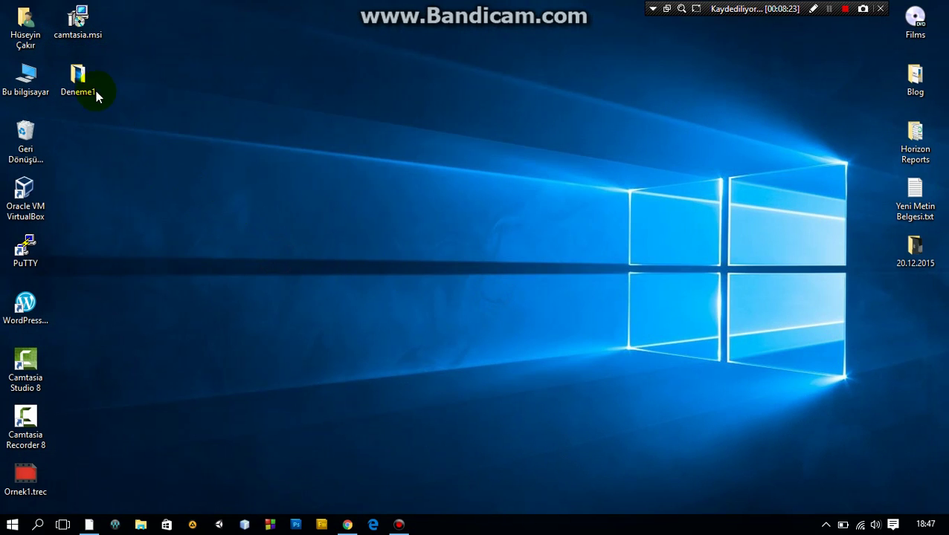
Open the Deneme1 folder on the desktop, play Deneme1.mp4 to check it, then close the player and minimize the folder.
double_click(87, 87)
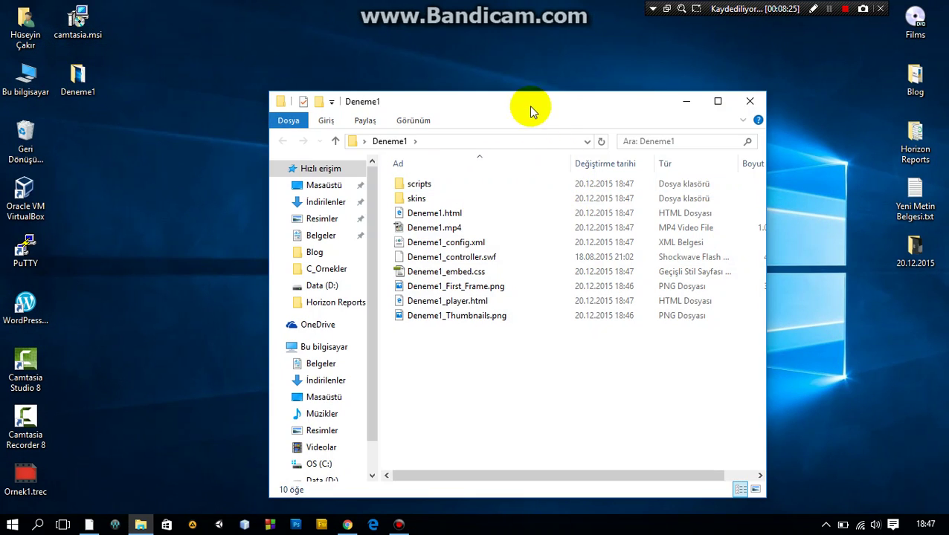
drag(531, 107, 520, 80)
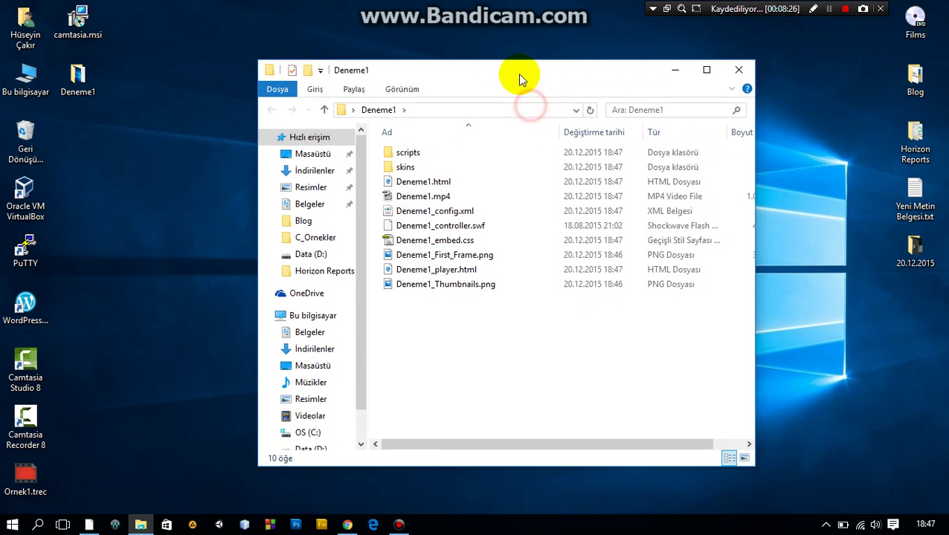
click(439, 195)
click(455, 338)
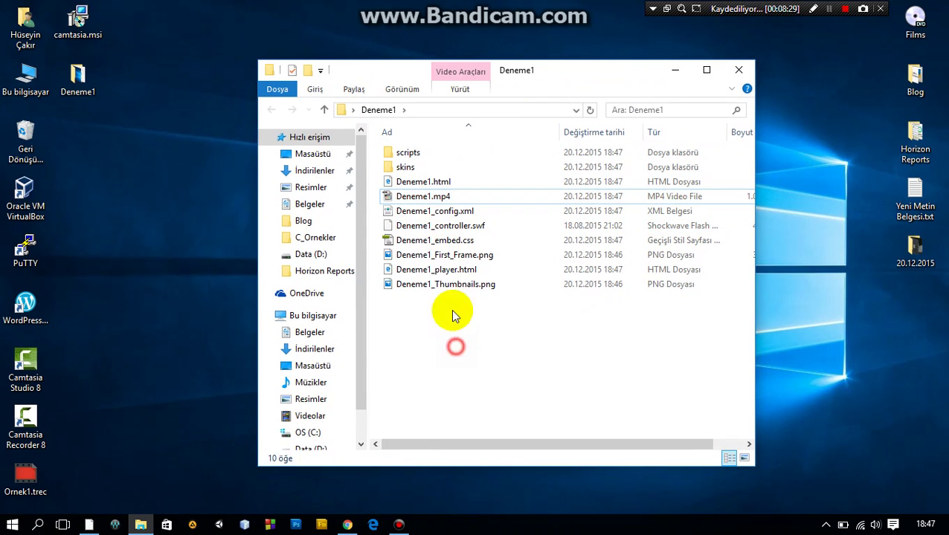
double_click(422, 198)
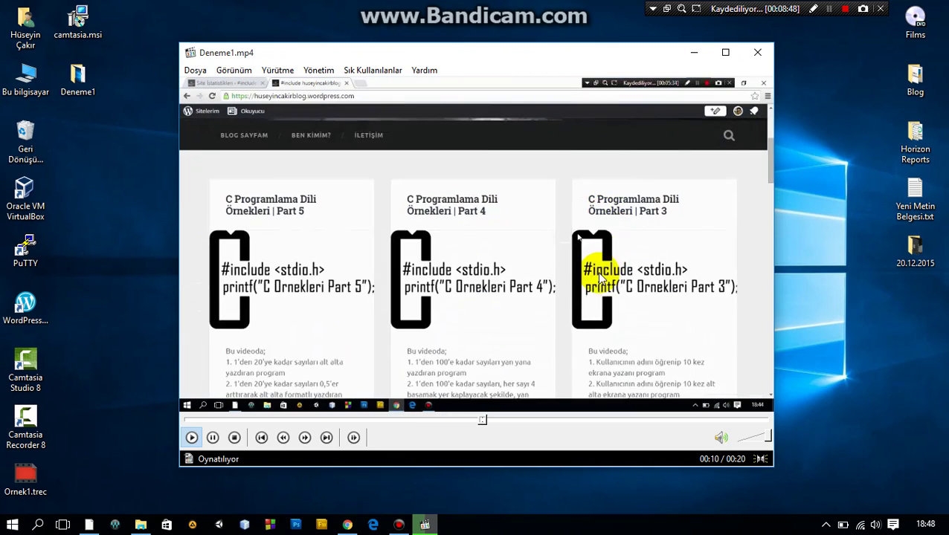
click(755, 52)
click(674, 70)
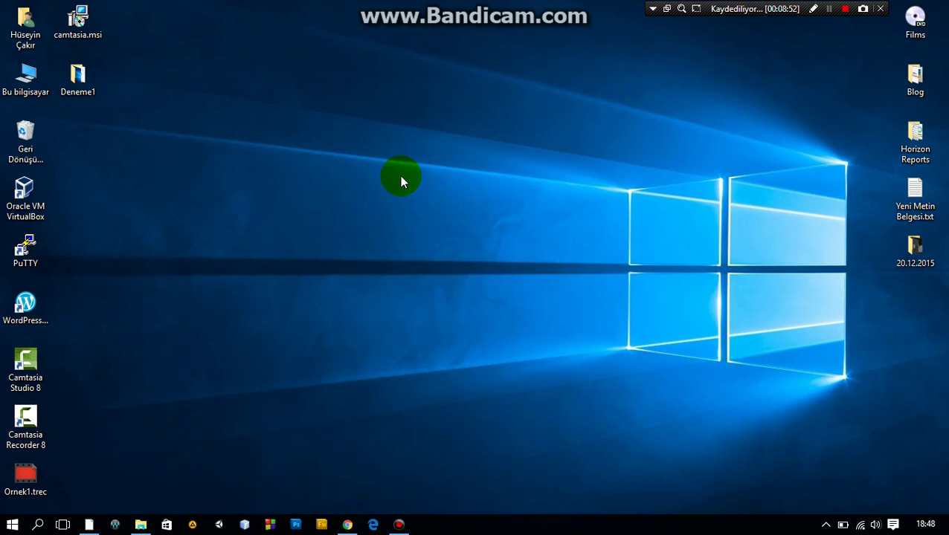
click(28, 417)
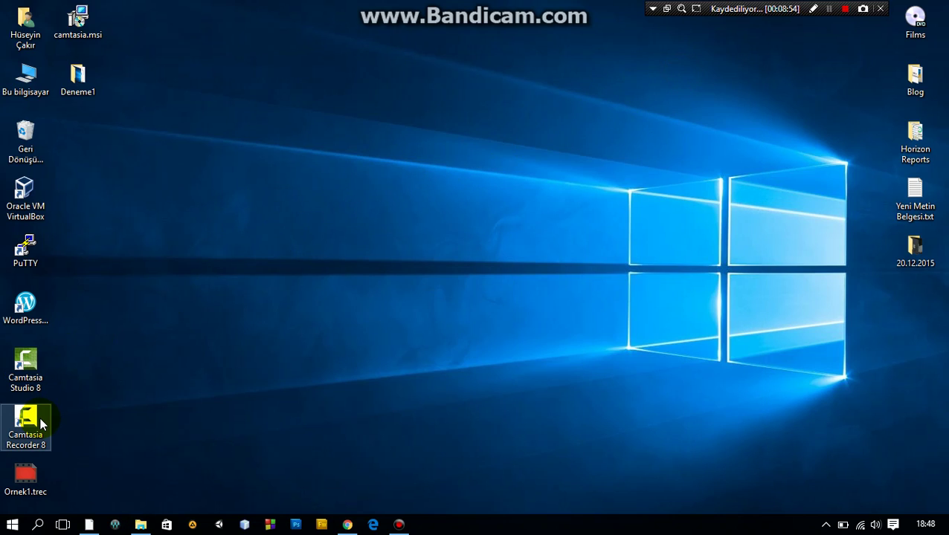
click(155, 409)
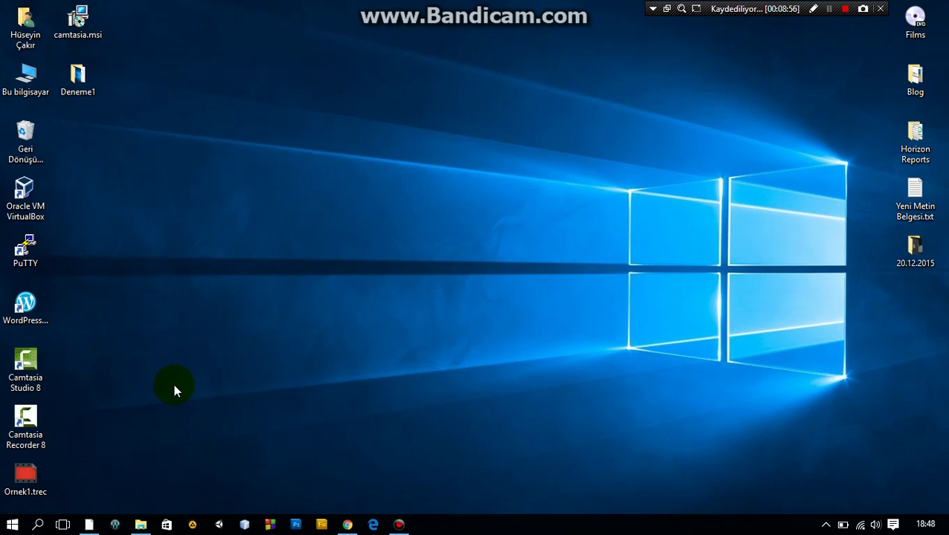